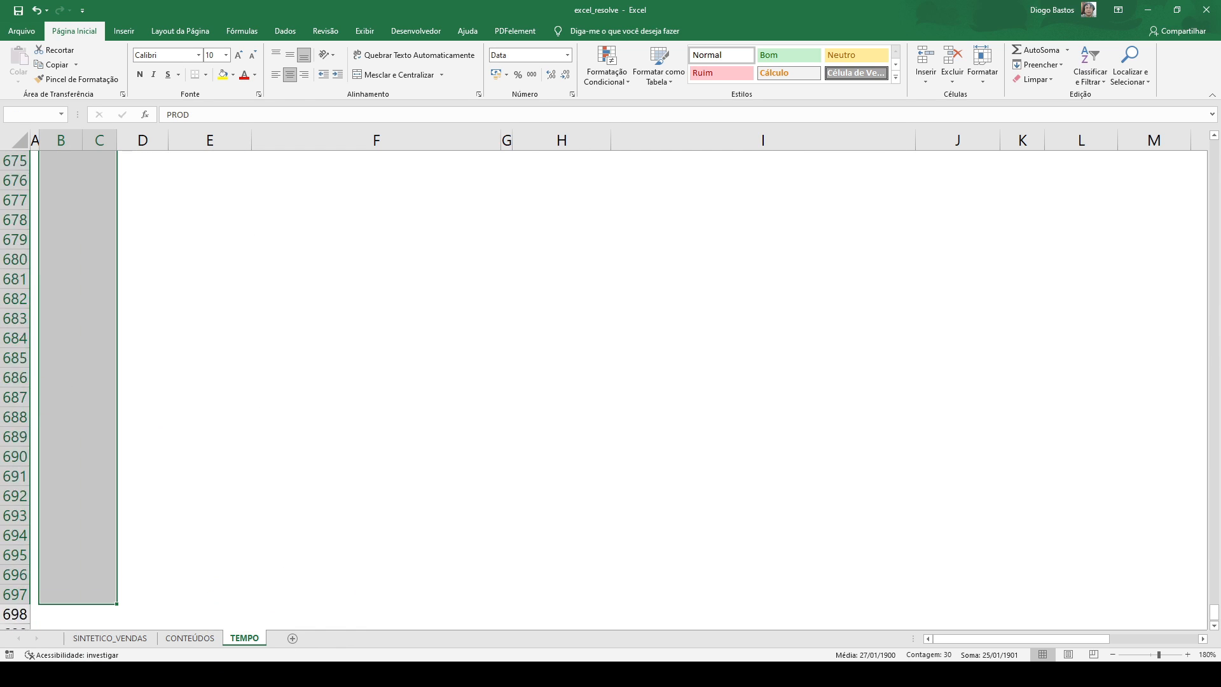
- Return from the empty rows to the first record of the product table, cell B3
click(60, 512)
key(ctrl+Up)
key(ctrl+Up)
key(ctrl+Up)
key(Down)
key(Down)
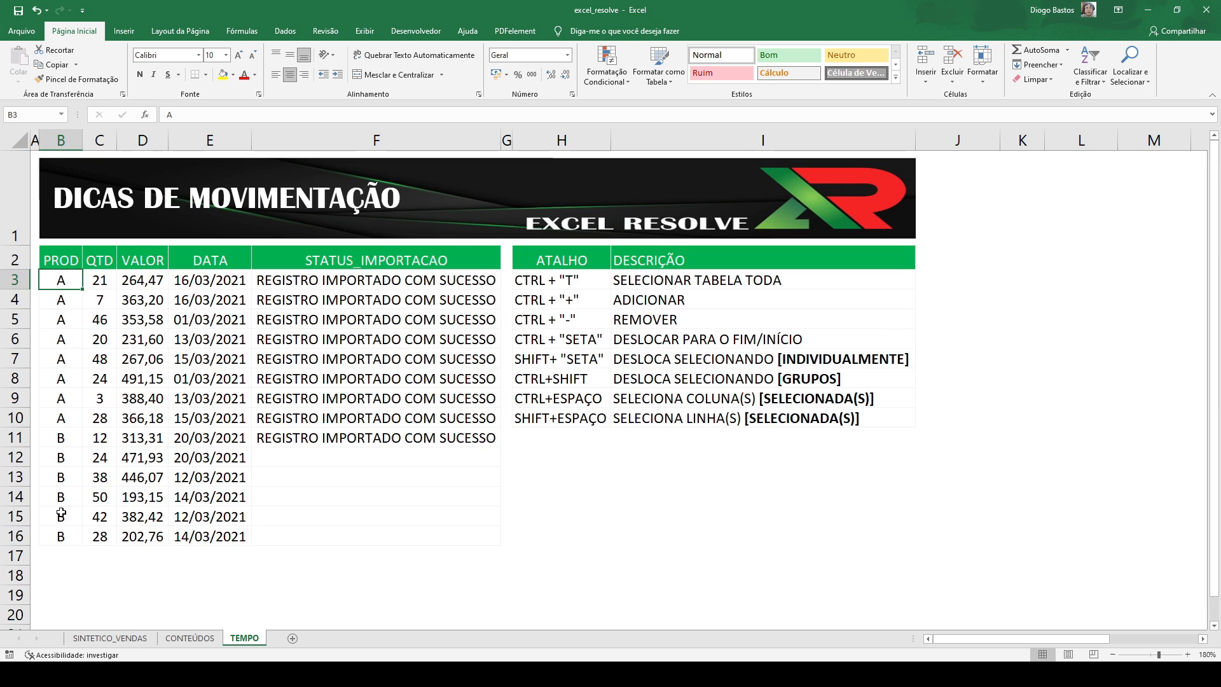
- Select the entire product table starting from the PROD header, and release the selection back to that header
key(Up)
key(Down)
key(Up)
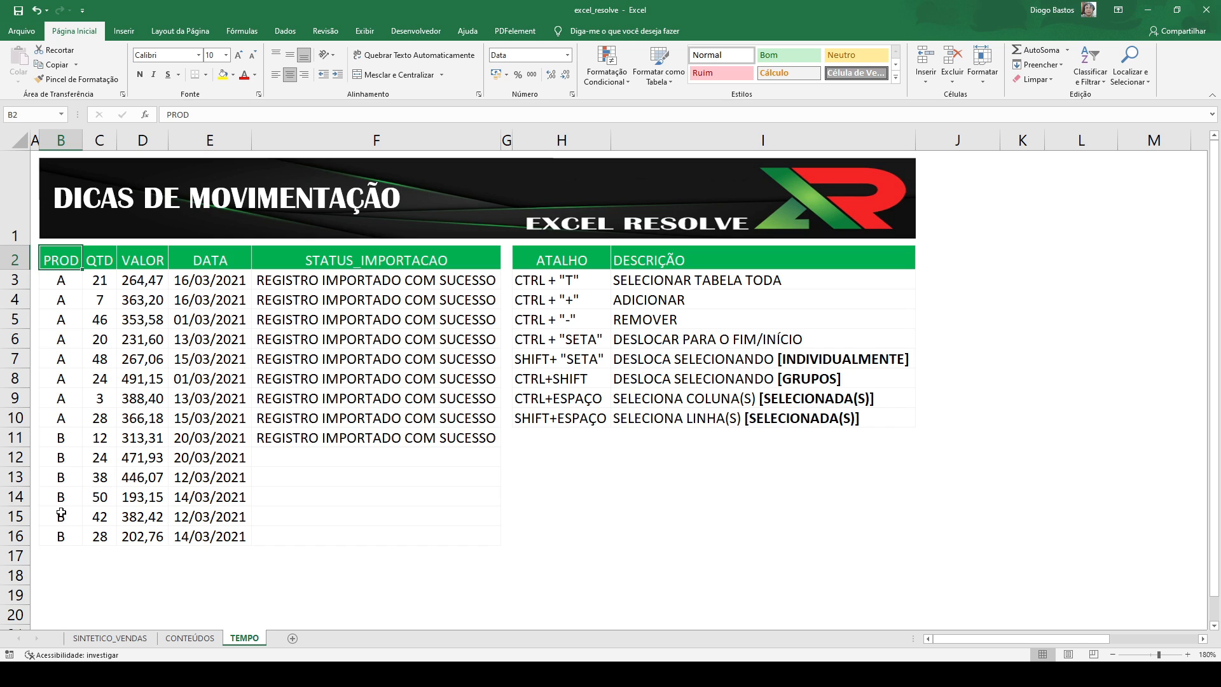
key(ctrl+t)
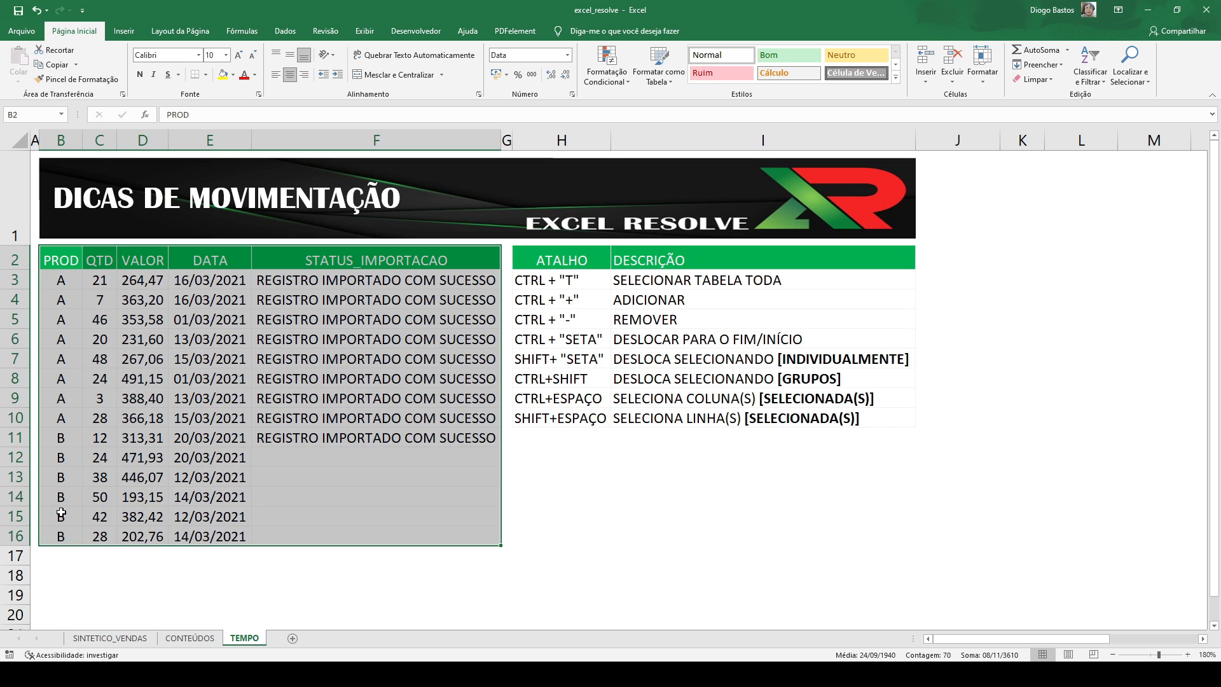
key(Up)
key(Down)
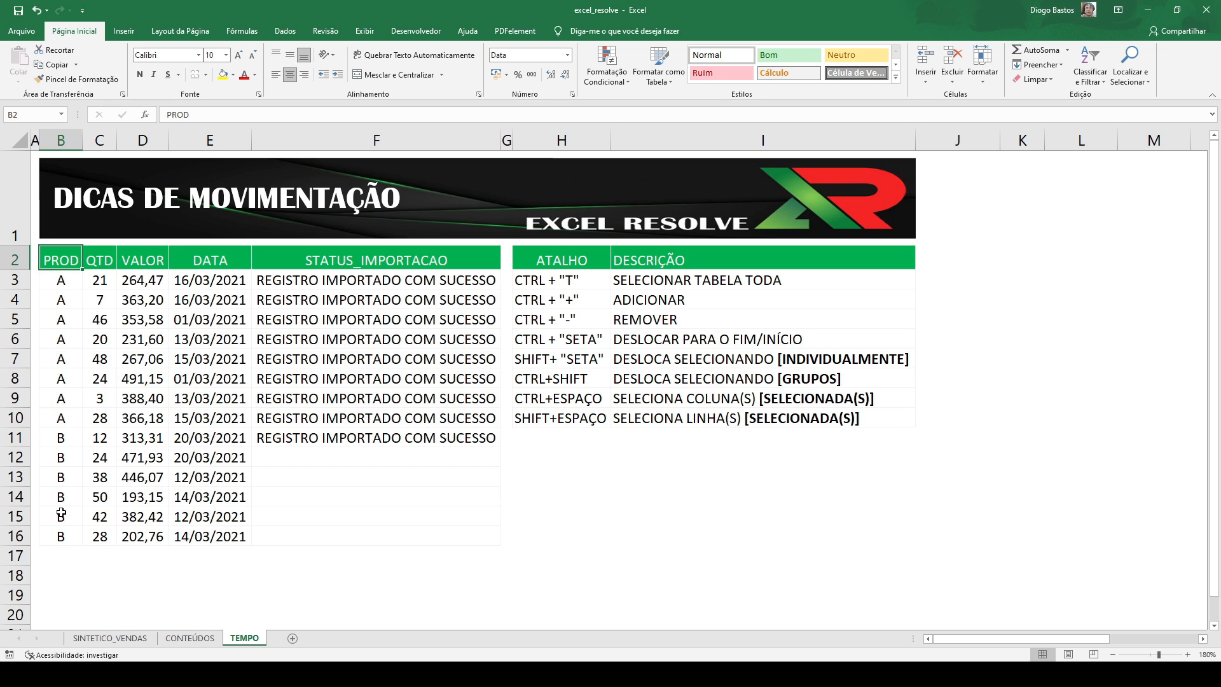
- Move the active cell down column B from the PROD header past the table's end to B20
key(Down)
key(Down)
key(Down)
key(Down)
key(Down)
key(Down)
key(Down)
key(Down)
key(Down)
key(Down)
key(Down)
key(Down)
key(Down)
key(Down)
key(Down)
key(Down)
key(Down)
key(Down)
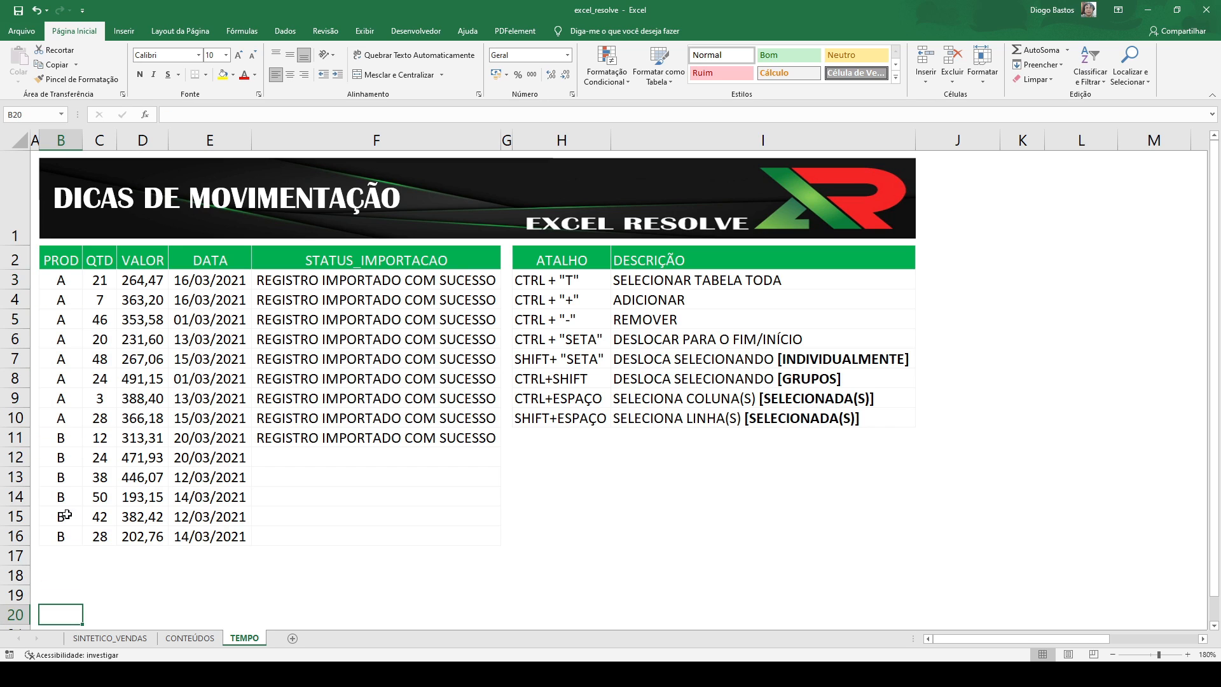
- Enter the placeholder text dsdsds in cell B18, below the product table
click(19, 576)
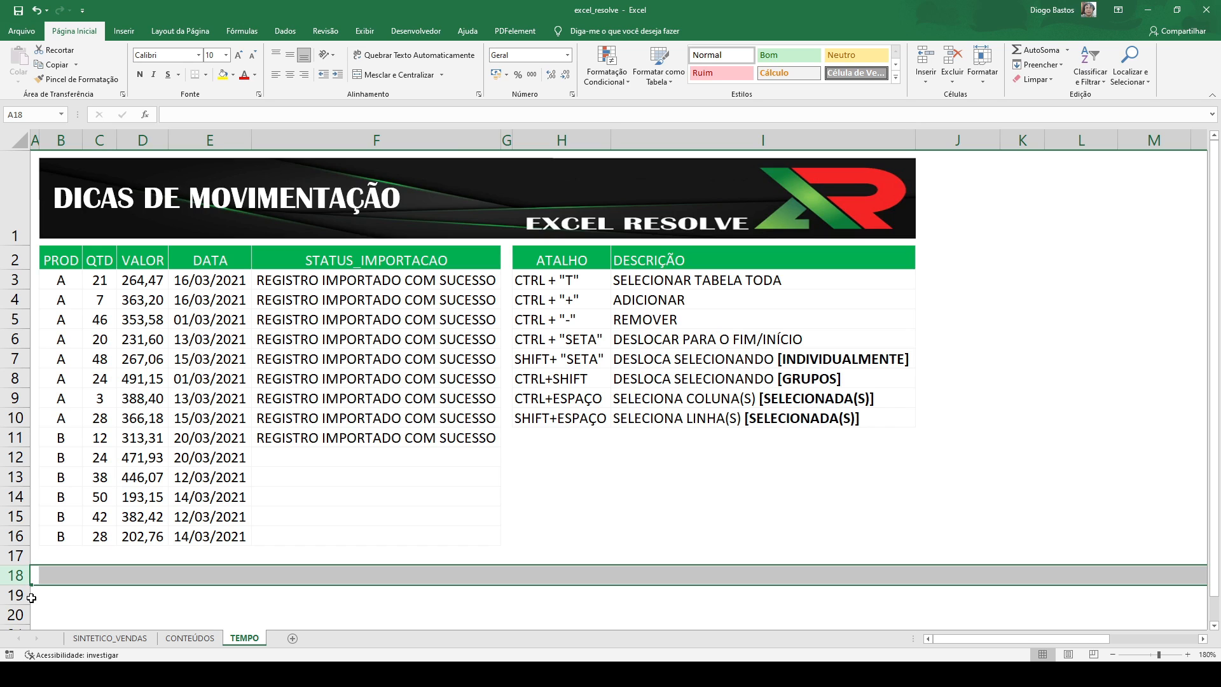
click(79, 582)
text(dsdsds)
- Insert a blank row above the dsdsds row, and delete both the blank row and the placeholder row
click(13, 575)
key(ctrl+plus)
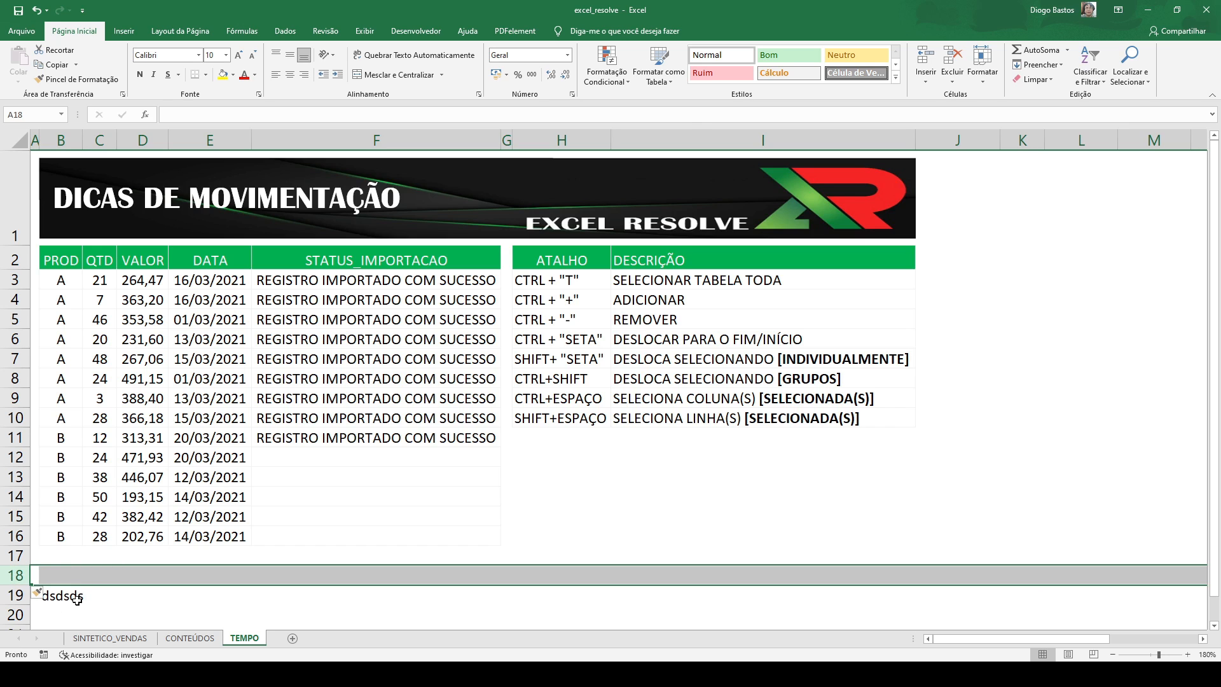
key(ctrl+minus)
key(ctrl+minus)
- Enter the placeholder text sdadsad in cell K1, beside the shortcut table
click(1015, 184)
text(sdadsad)
key(Down)
key(Down)
key(Down)
key(Down)
- Insert a blank column before column K, and delete both the blank column and the sdadsad column
click(1016, 141)
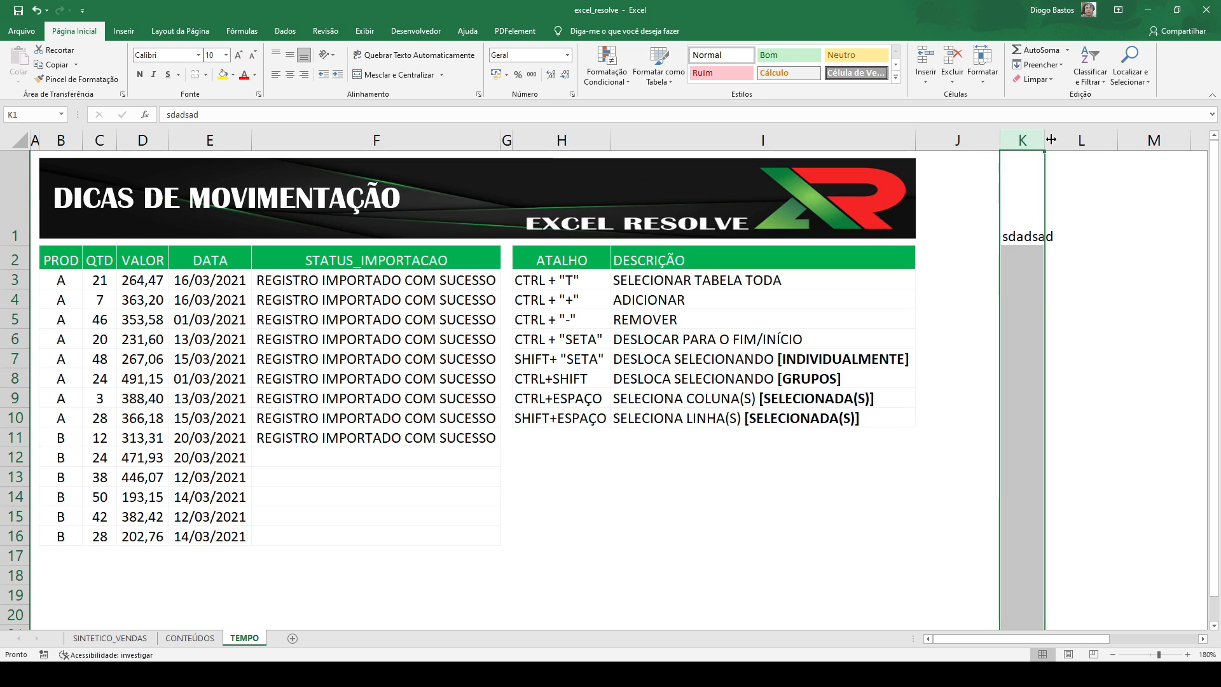
key(ctrl+plus)
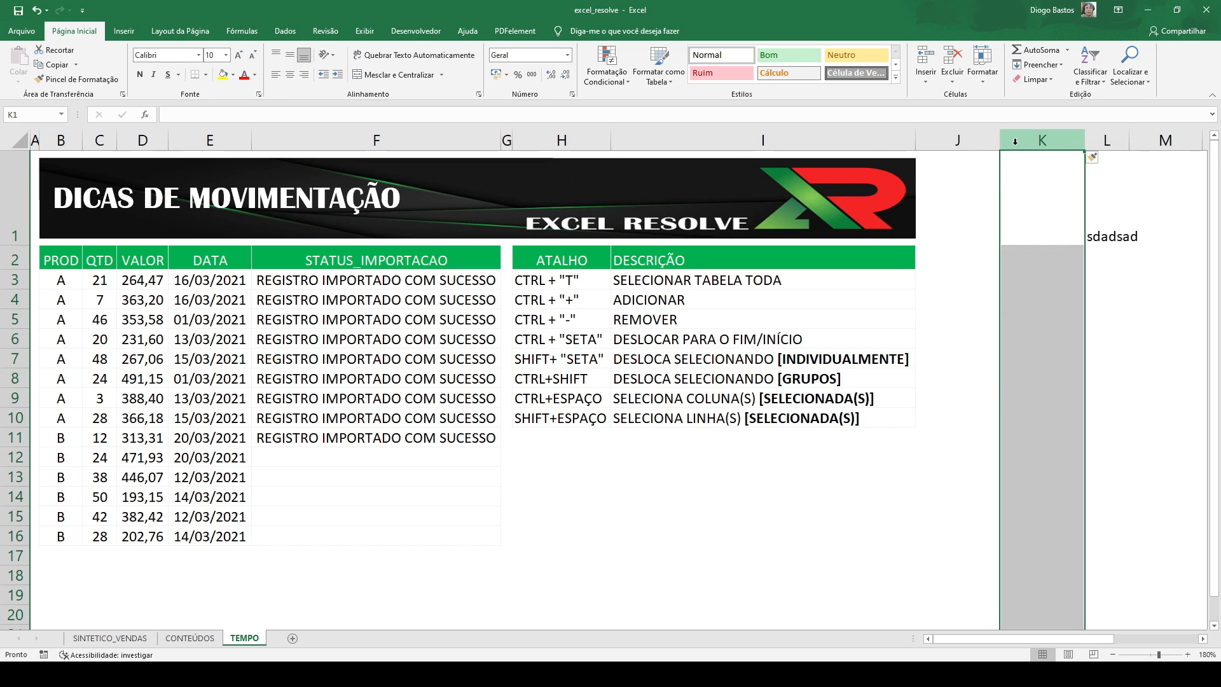
key(ctrl+minus)
key(ctrl+minus)
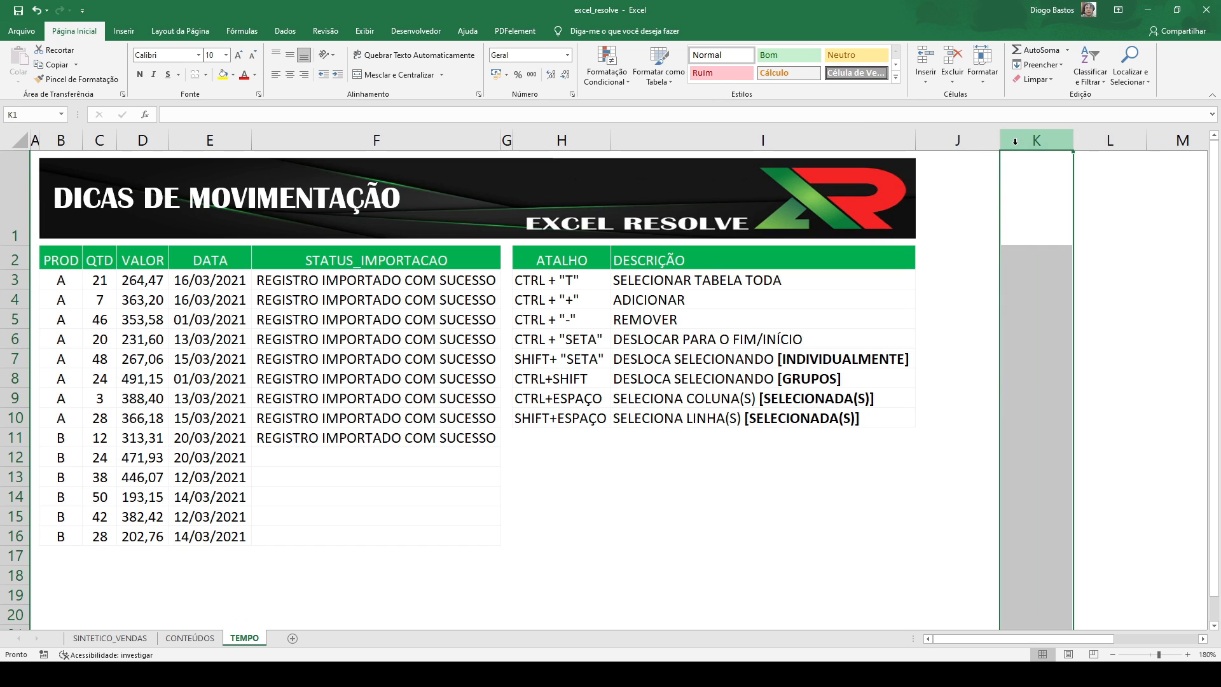
- Fill the range K2:K5 with sdsdsd in a single entry and autofit the width of column K
click(1021, 442)
click(1005, 421)
click(1003, 262)
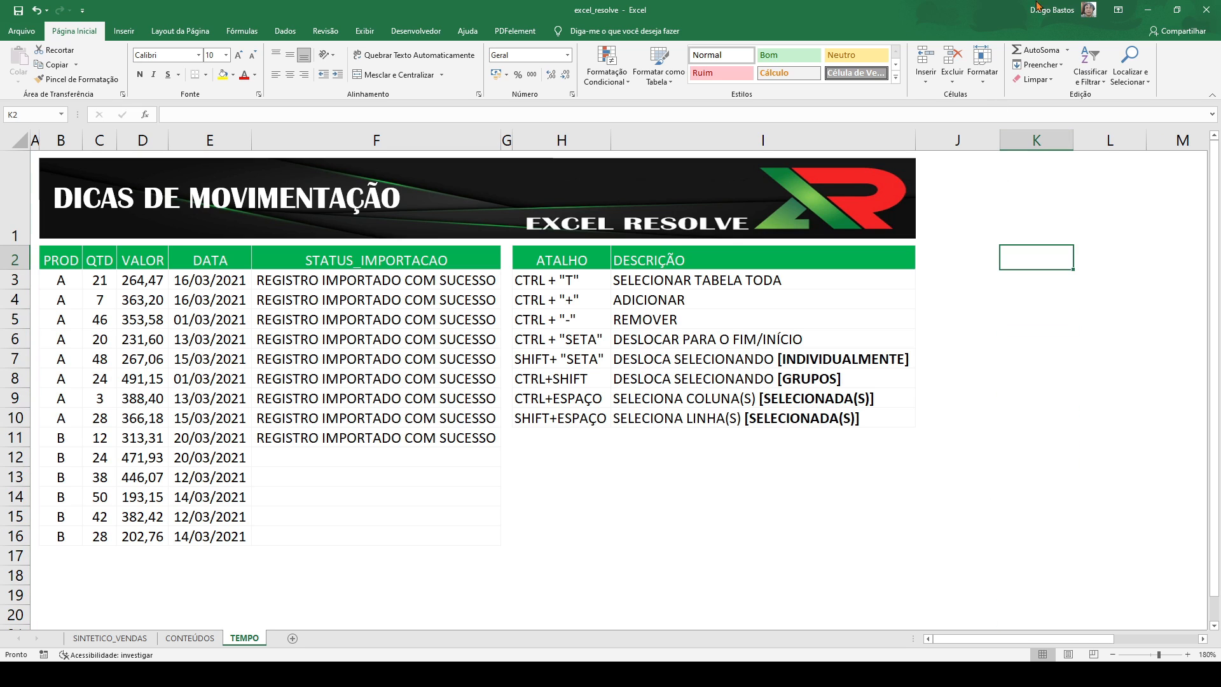
drag(1051, 265, 1037, 319)
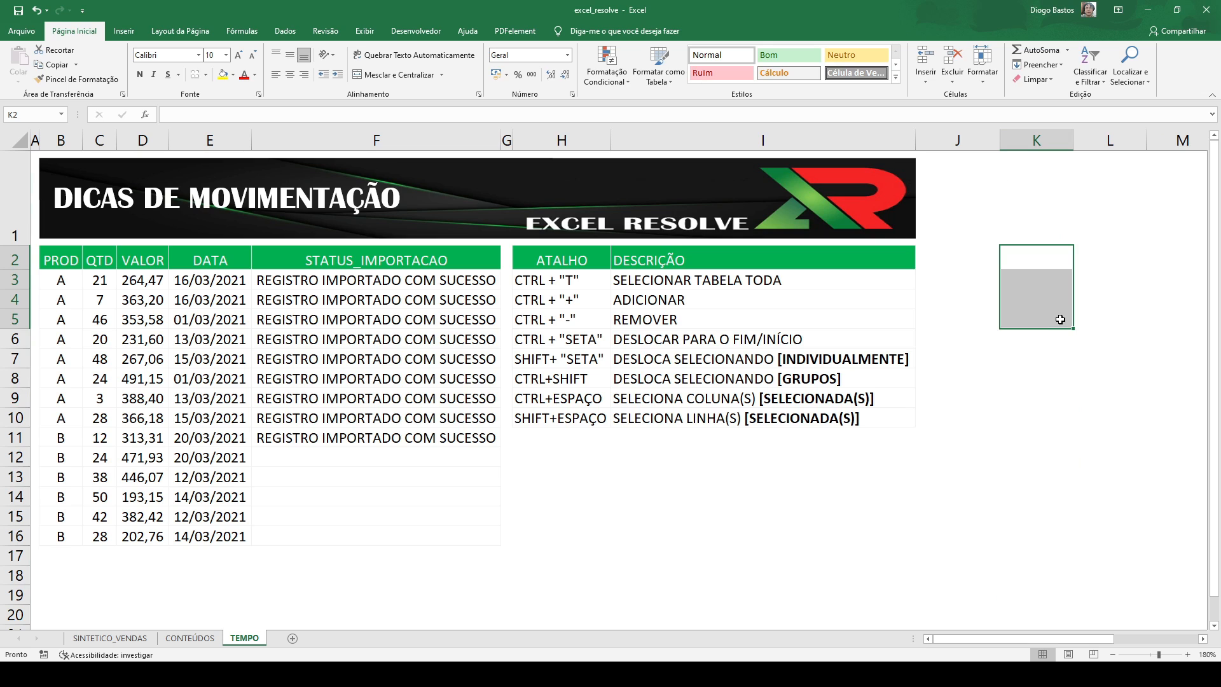
text(sdsdsd)
key(ctrl+Return)
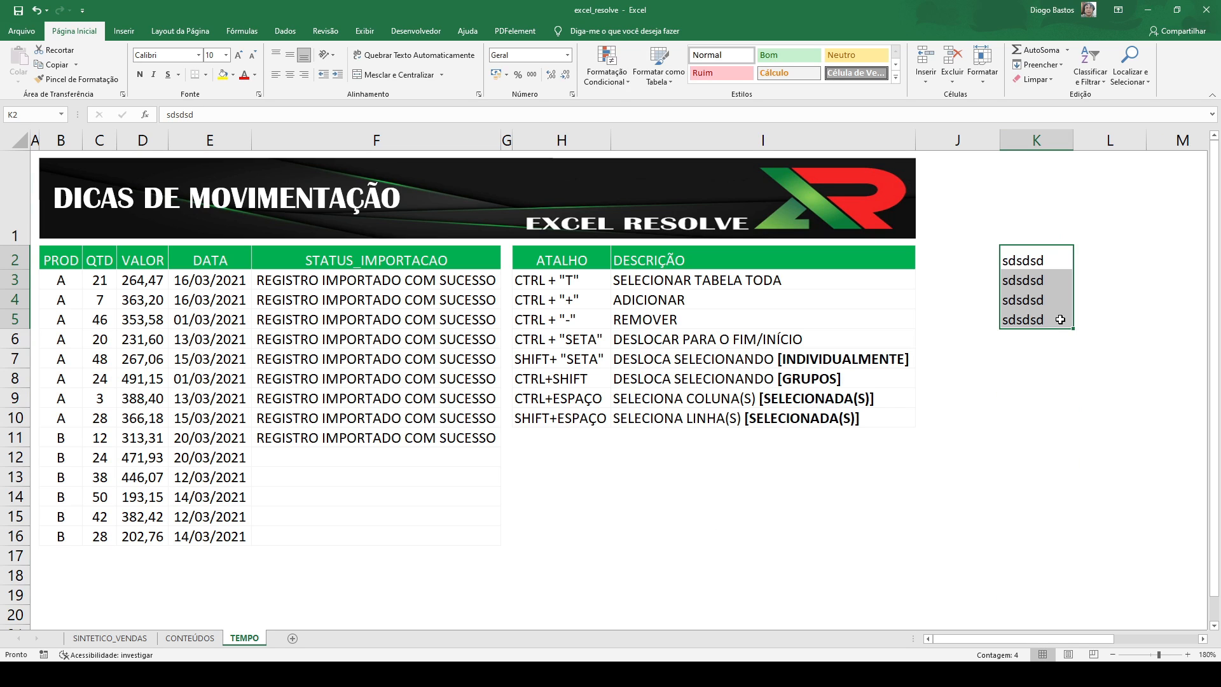
double_click(1074, 138)
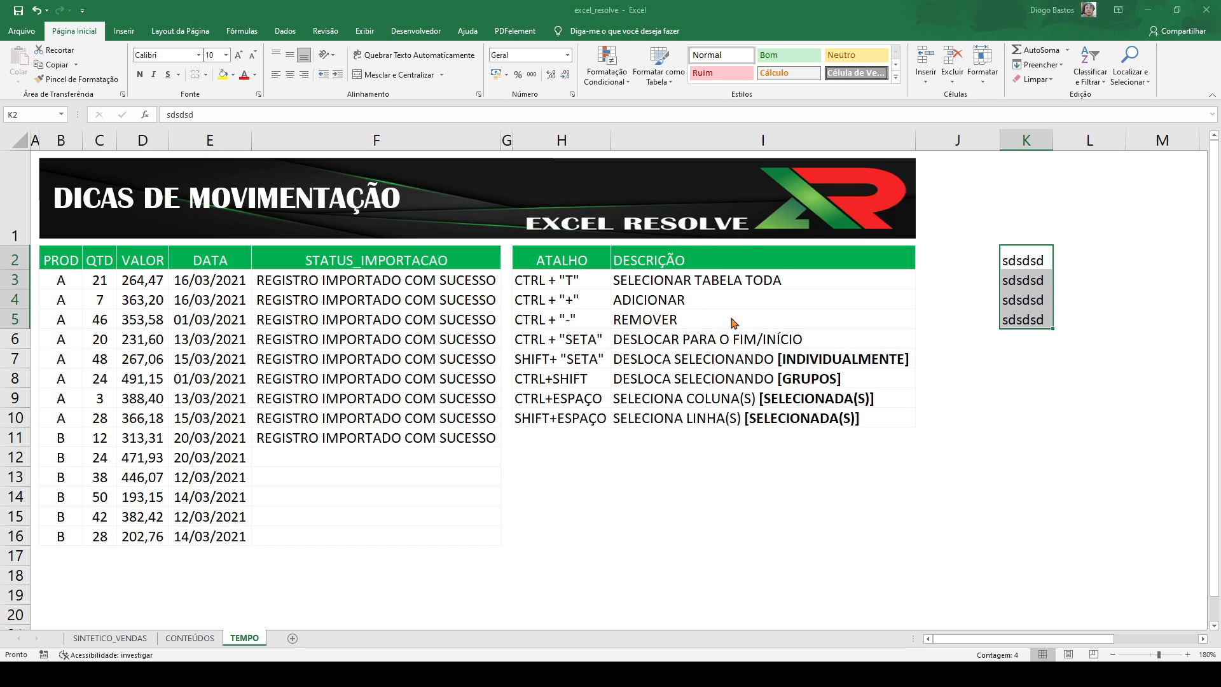
- Insert cells at K2:K5 and clear the contents of K2:L5
key(ctrl+plus)
key(Return)
drag(1034, 257, 1057, 323)
key(Delete)
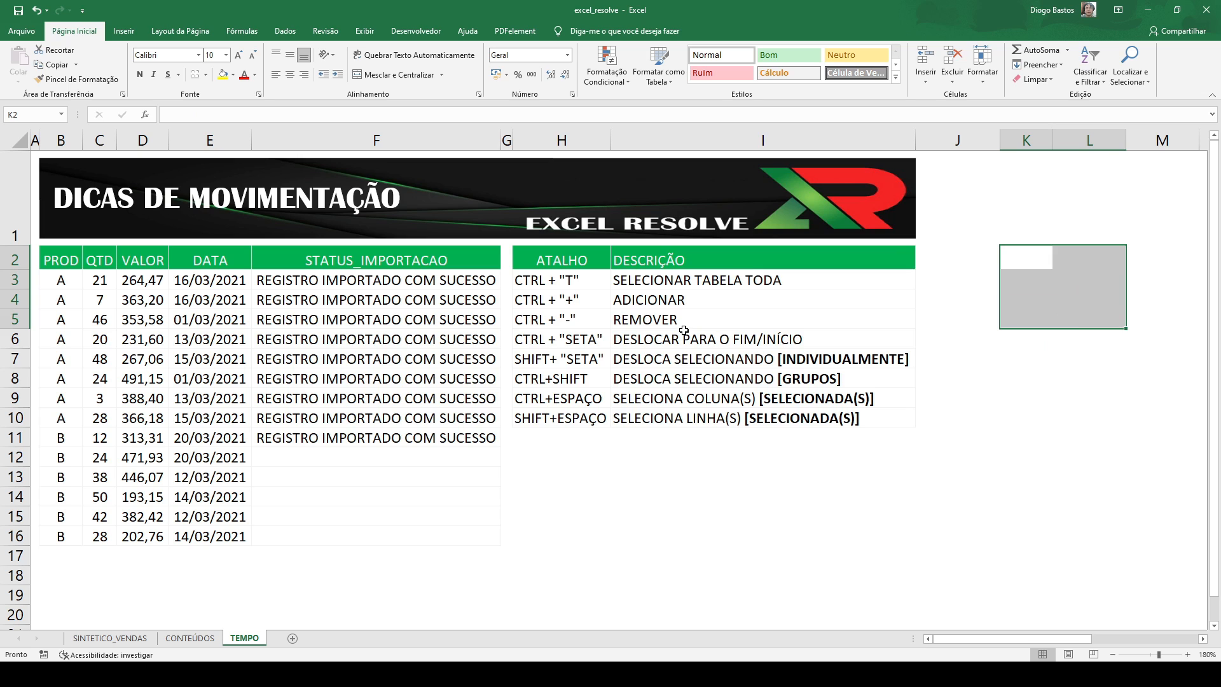
- Point out the CTRL + "SETA" entry, and jump between the PROD header and column B's last filled cell
click(588, 342)
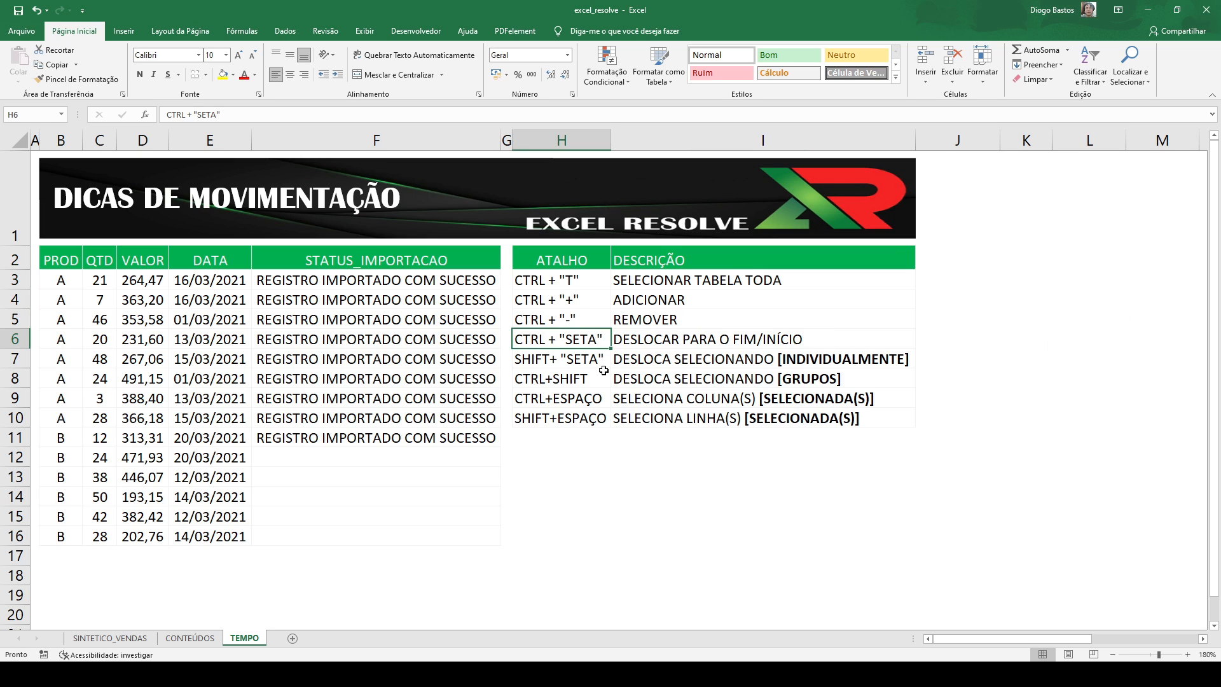
click(72, 262)
key(Up)
key(Down)
key(Down)
key(Up)
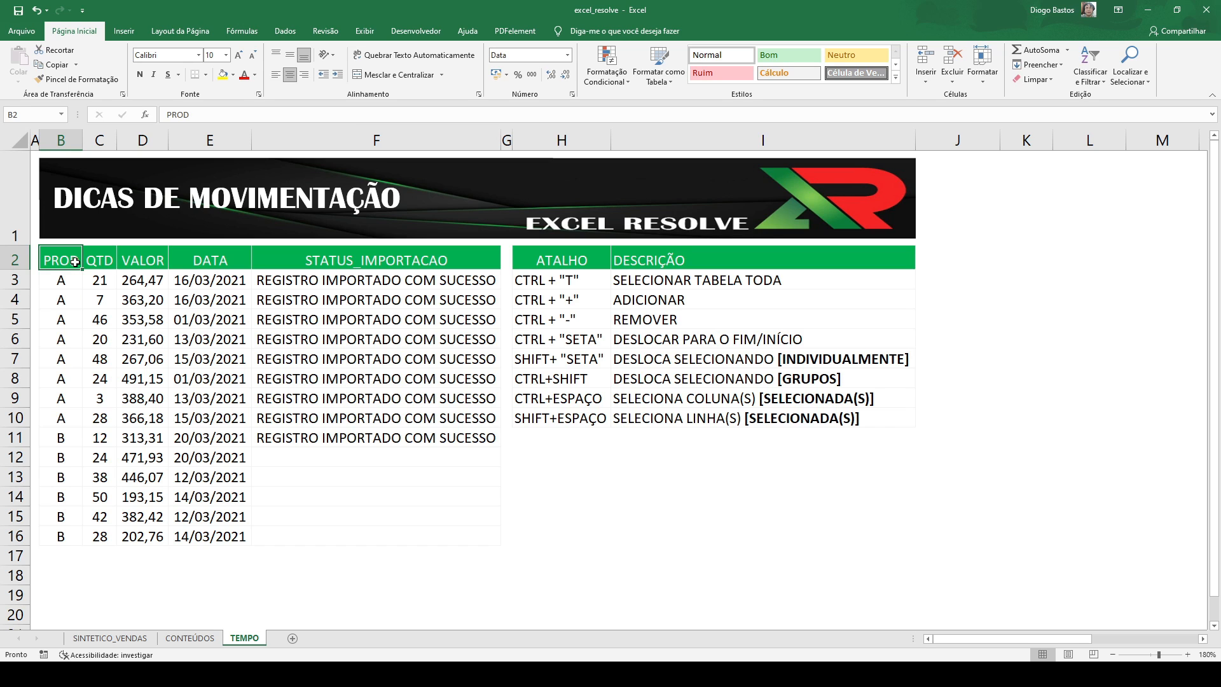
key(ctrl+Down)
key(ctrl+Up)
key(ctrl+Down)
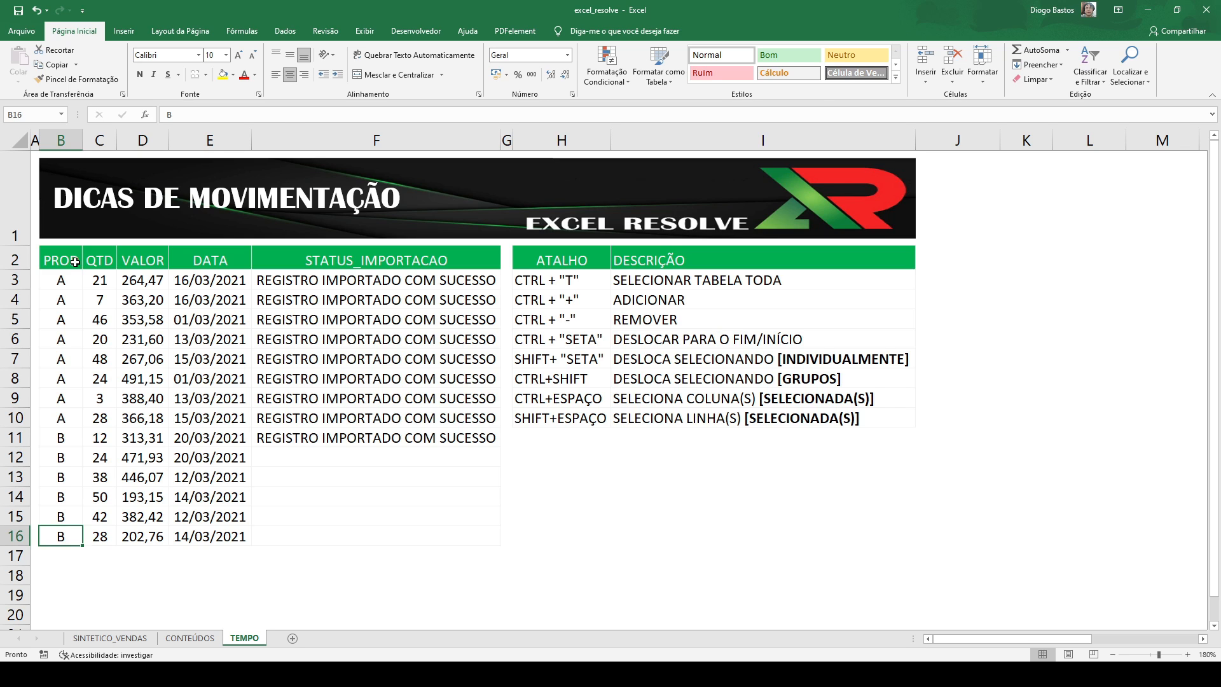
- Jump to the worksheet's last row in column B and return to the PROD header
key(ctrl+Down)
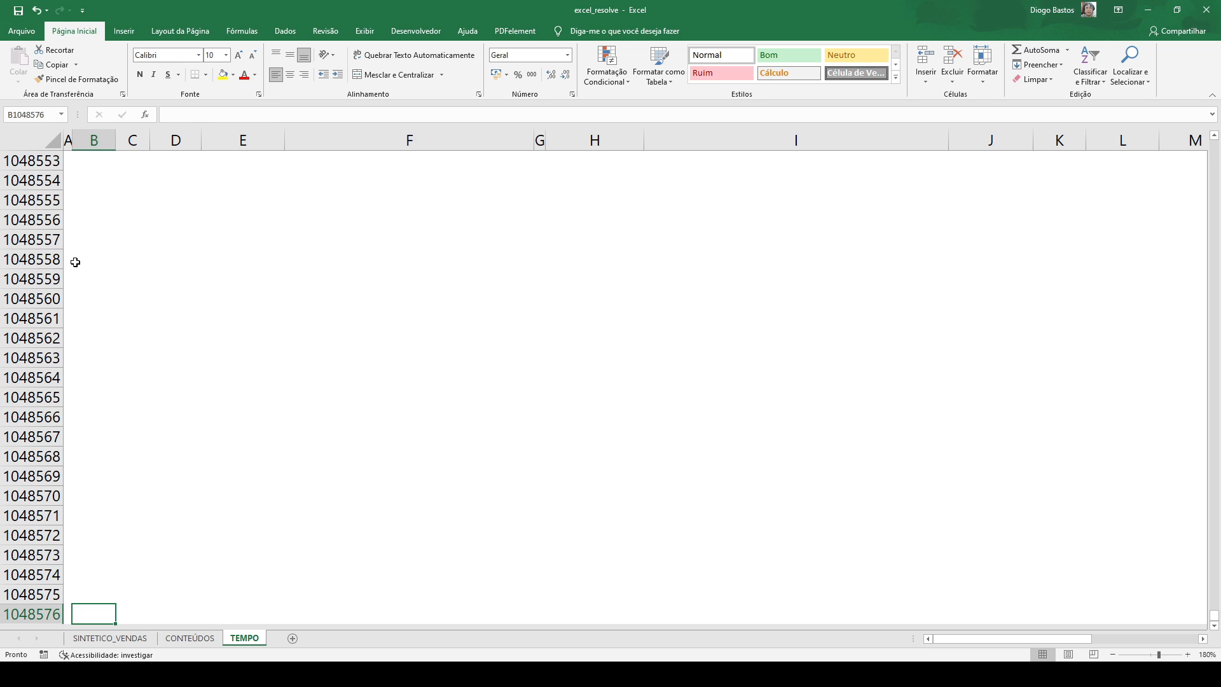
key(ctrl+Up)
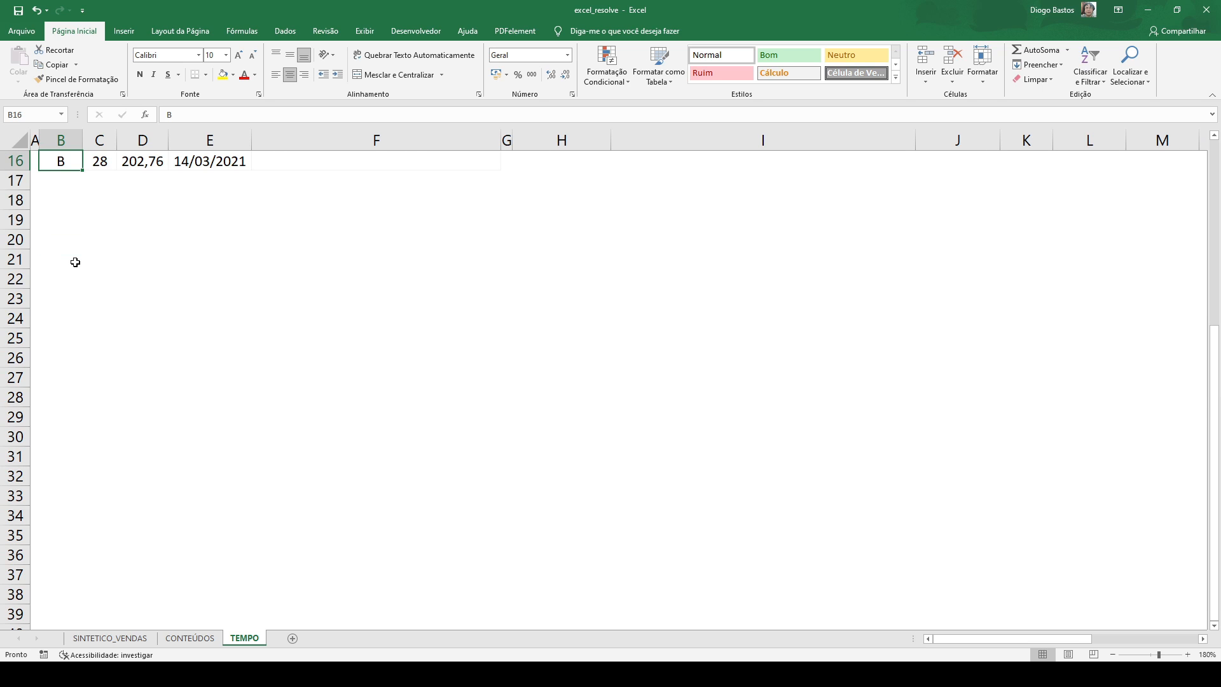
key(ctrl+Up)
key(ctrl+Up)
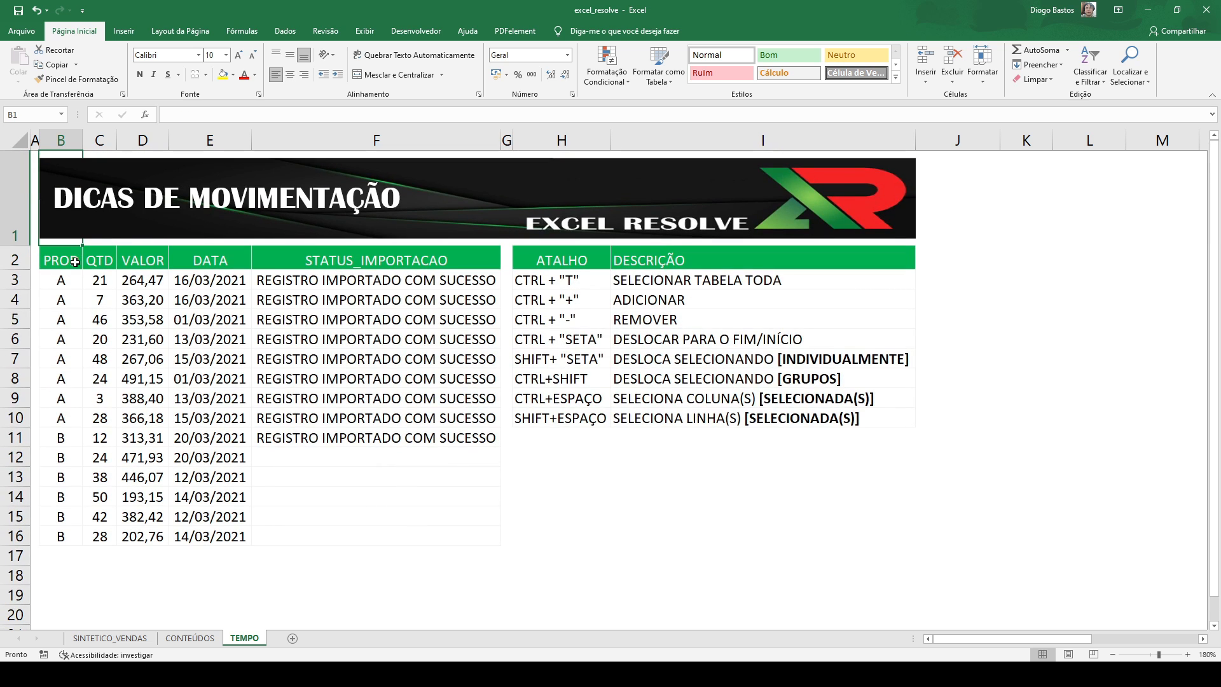
click(74, 261)
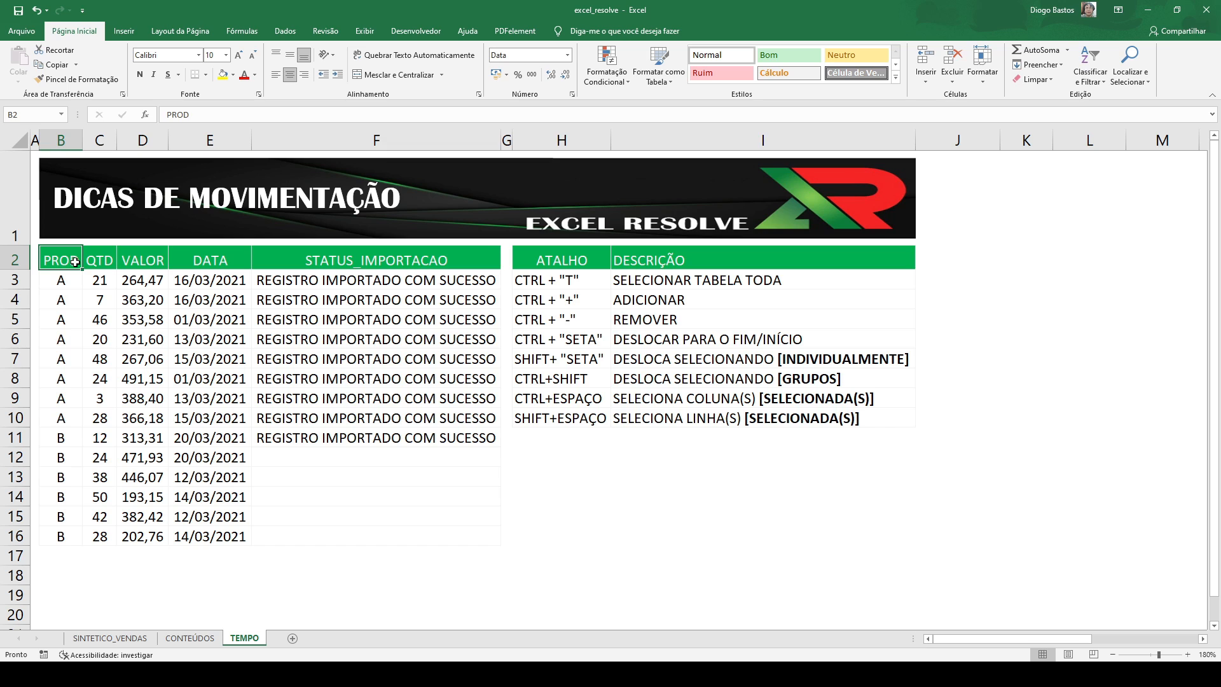
- Jump along the header row to STATUS_IMPORTACAO and move back cell by cell to the PROD header
key(ctrl+Right)
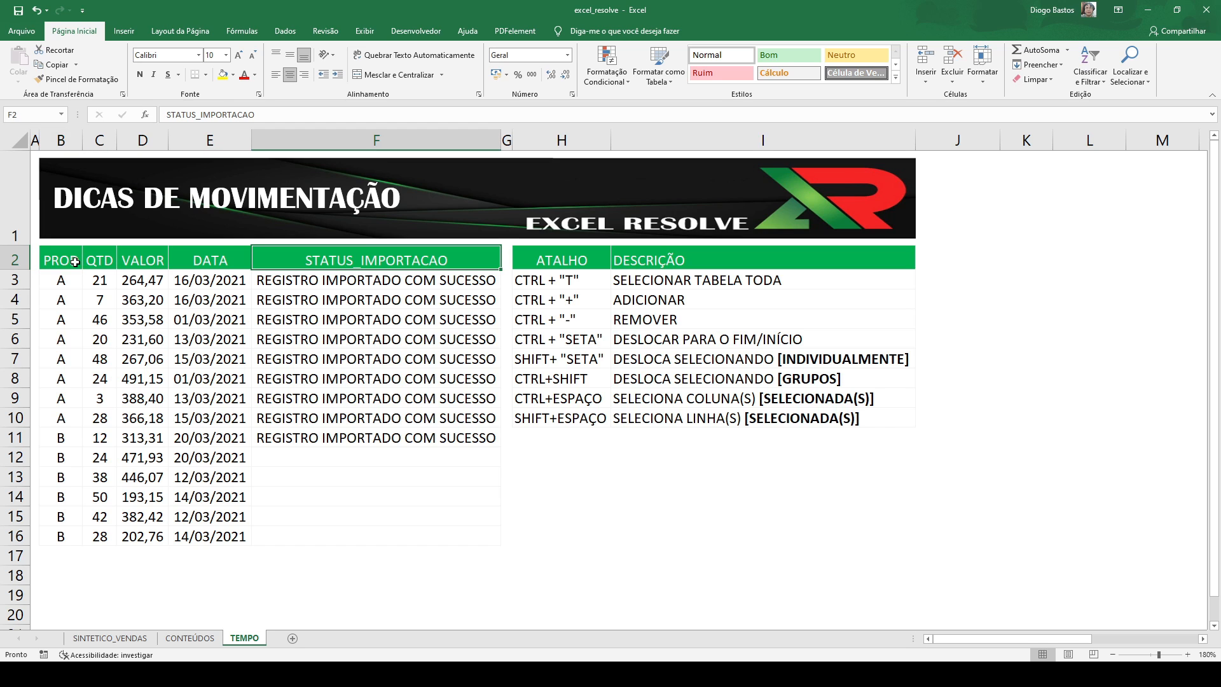
key(Left)
key(Left)
key(Left)
key(Left)
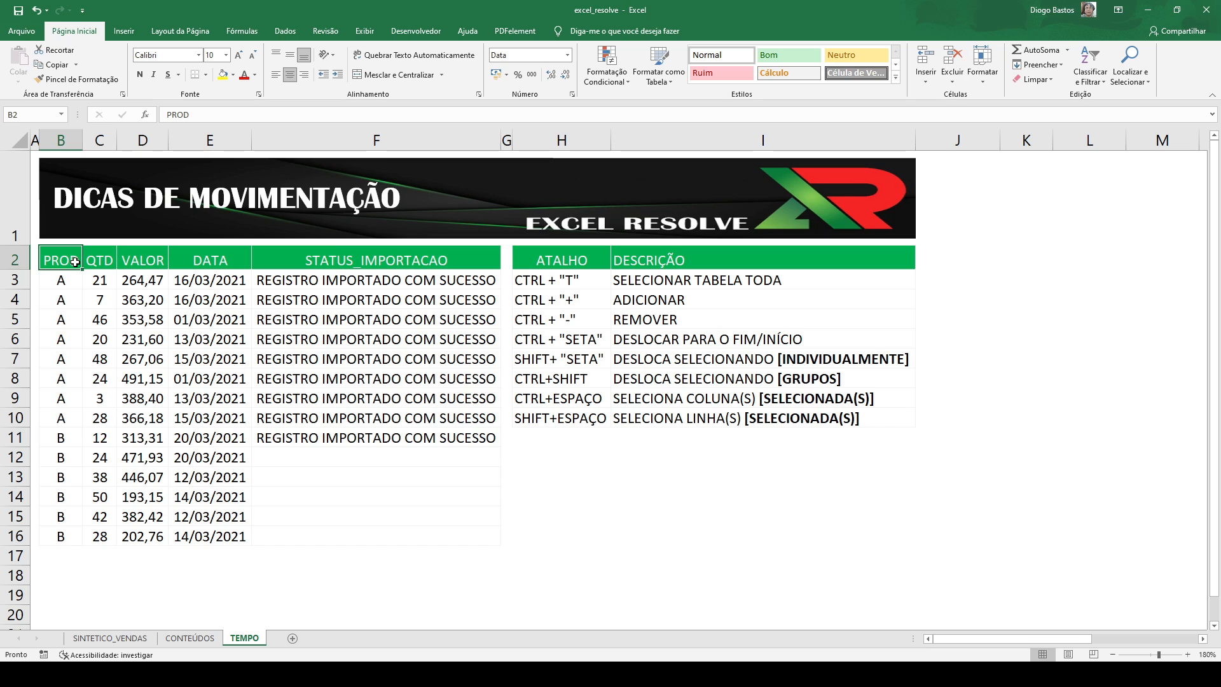
- Extend the selection cell by cell from the PROD header to cover the range B2:D7
key(shift+Down)
key(shift+Down)
key(shift+Down)
key(shift+Down)
key(shift+Down)
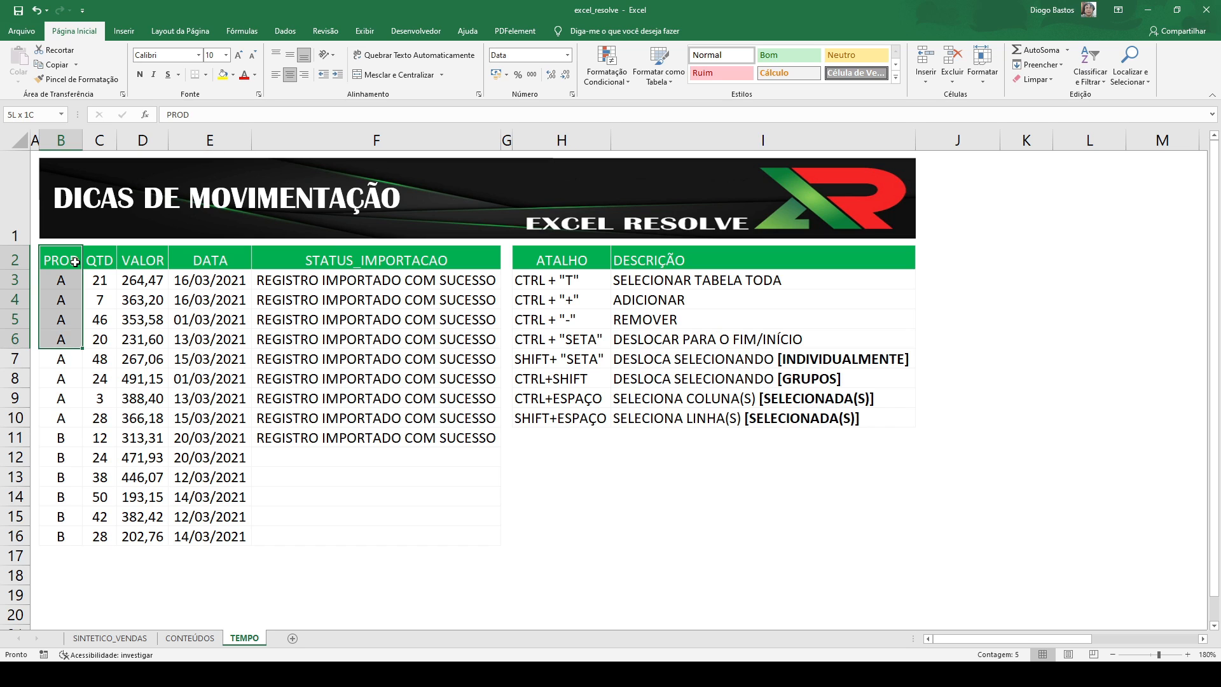
key(shift+Right)
key(shift+Right)
key(shift+Right)
key(shift+Left)
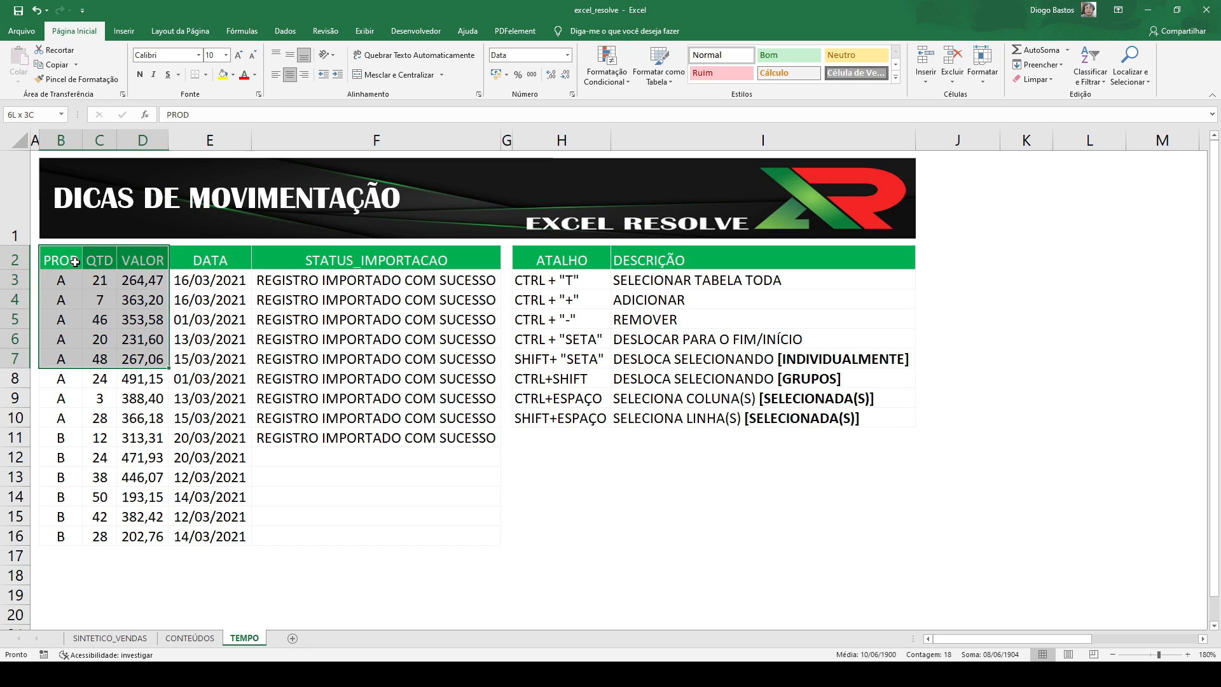
- Resize the selection by single rows and columns, and shrink it back to the PROD header cell alone
key(shift+Left)
key(shift+Left)
key(shift+Right)
key(shift+Up)
key(shift+Down)
key(shift+Down)
key(shift+Up)
key(shift+Up)
key(shift+Up)
key(shift+Up)
key(shift+Up)
key(shift+Up)
key(shift+Left)
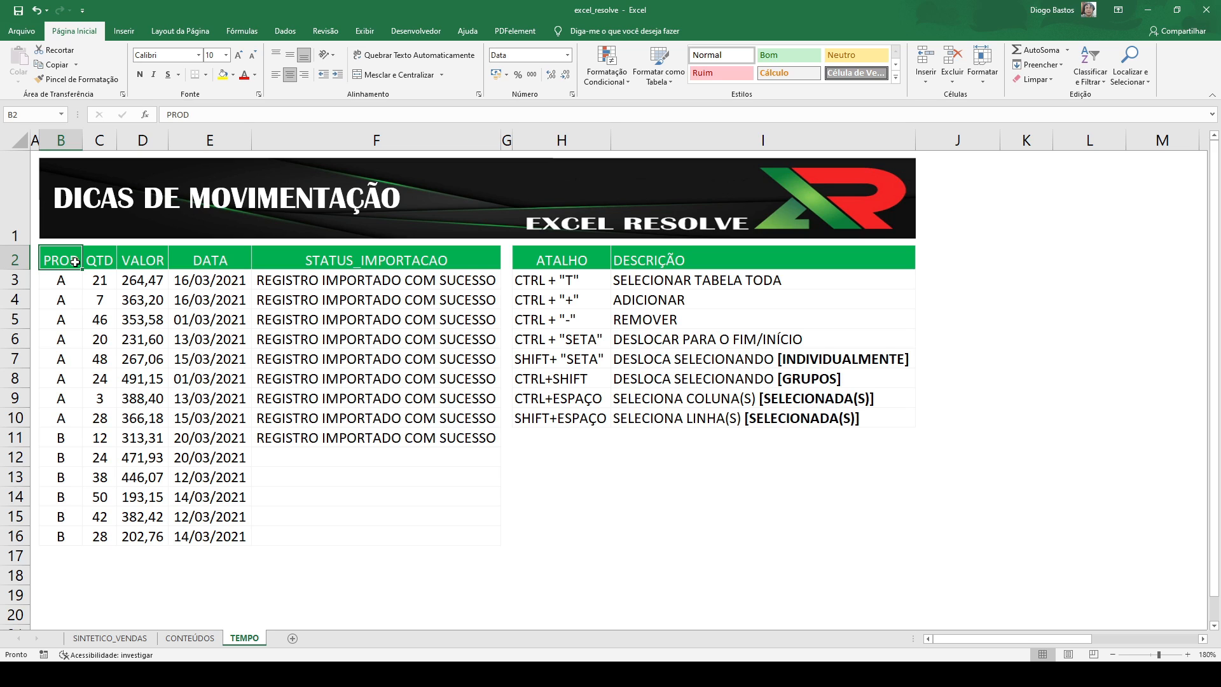
- Extend the selection from the PROD header down and across the whole product table, and move along to the STATUS_IMPORTACAO header
key(ctrl+shift+Down)
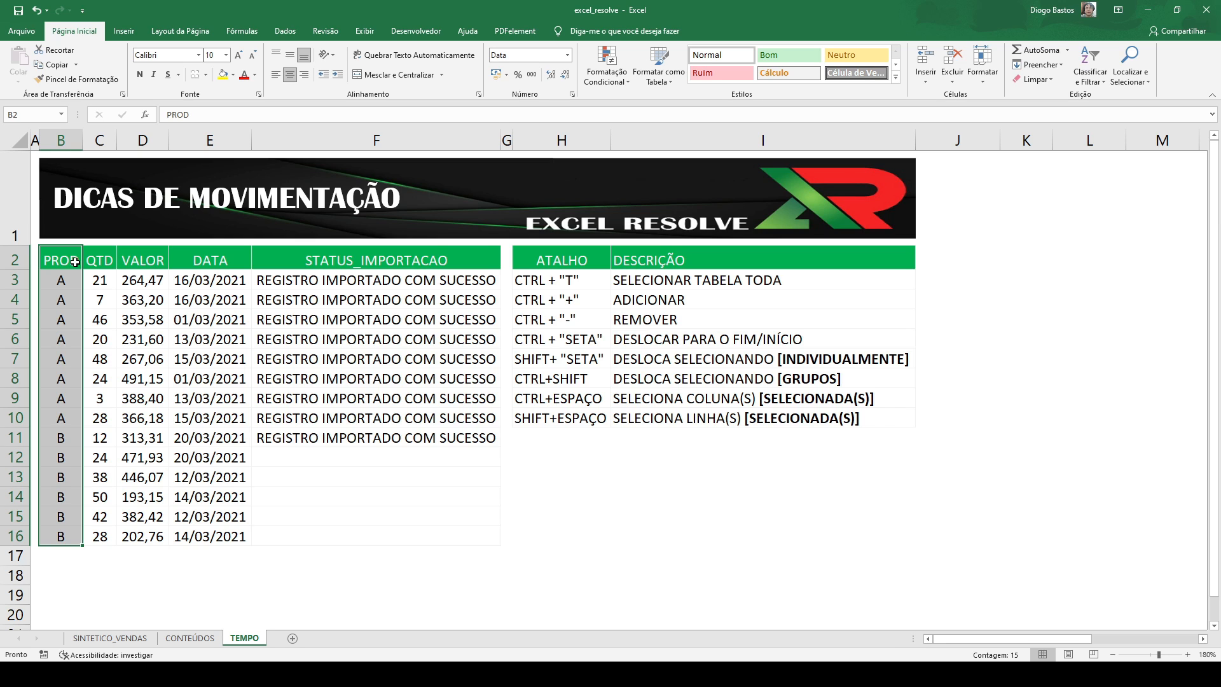
key(ctrl+shift+Right)
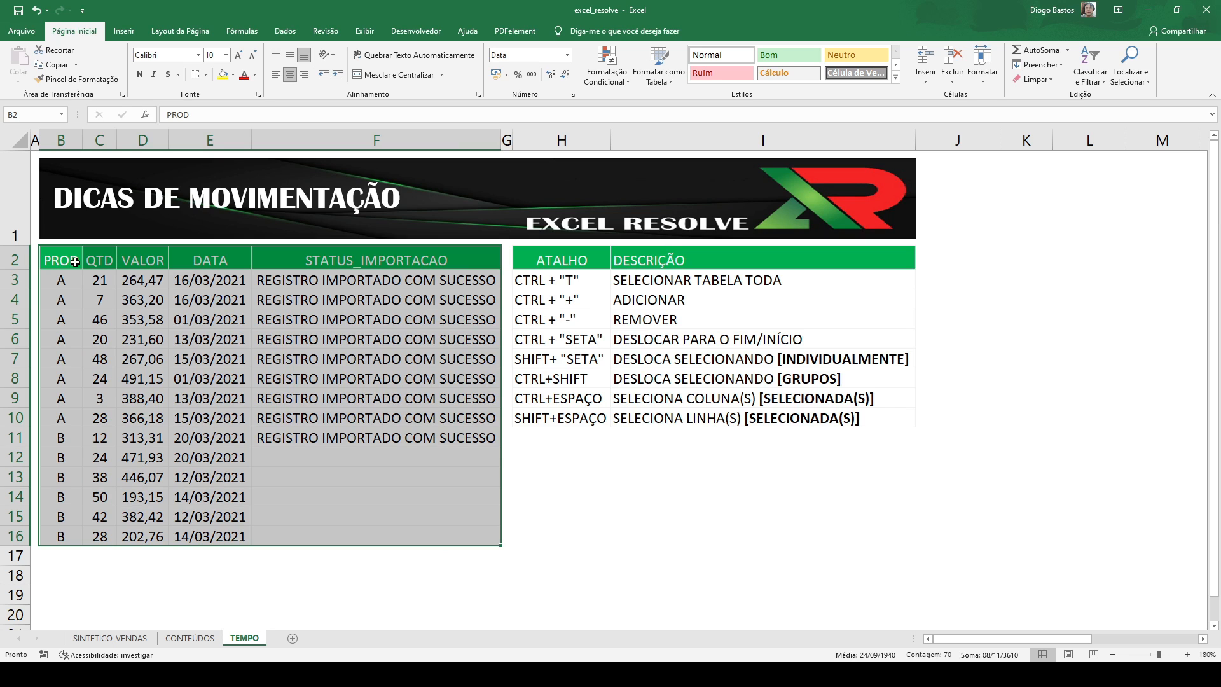
click(74, 262)
key(Right)
key(Right)
key(Right)
key(Right)
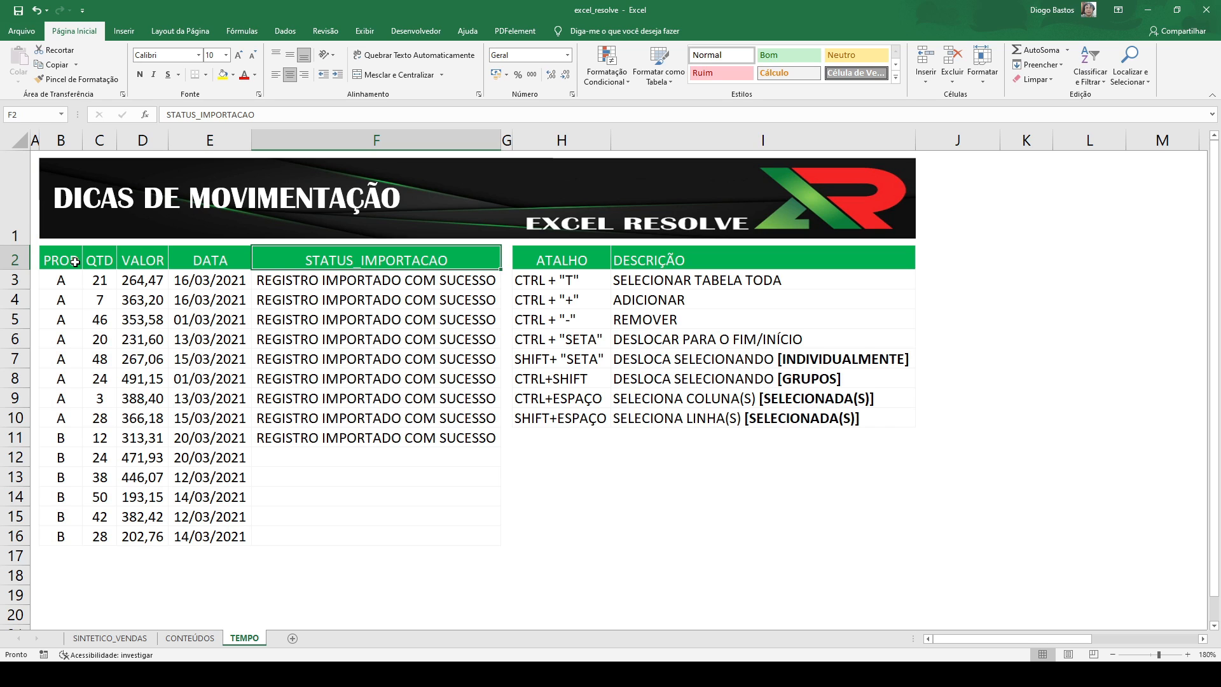
- Select the whole product table again from the PROD header, extending across the headers first and down second
click(75, 262)
key(ctrl+shift+Right)
key(ctrl+shift+Down)
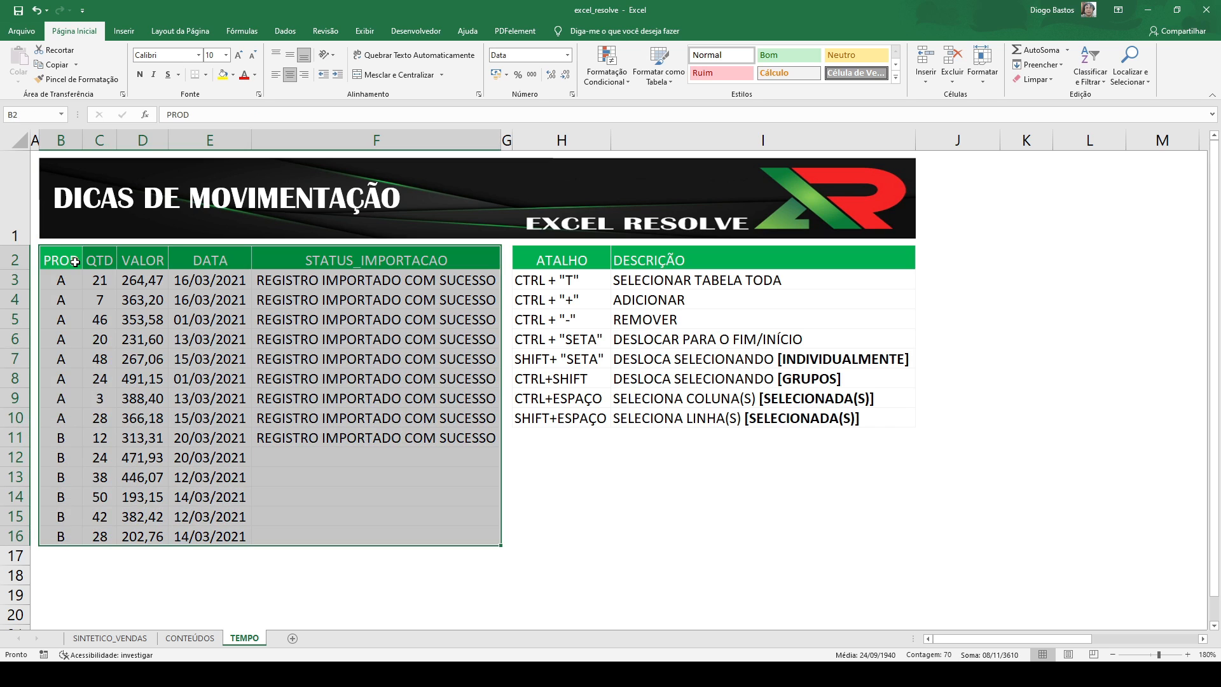
- Select the filled cells under STATUS_IMPORTACAO, from F3 to F11, as one block
key(Up)
key(Right)
key(Right)
key(Right)
key(Right)
key(Right)
key(Down)
key(Left)
key(Left)
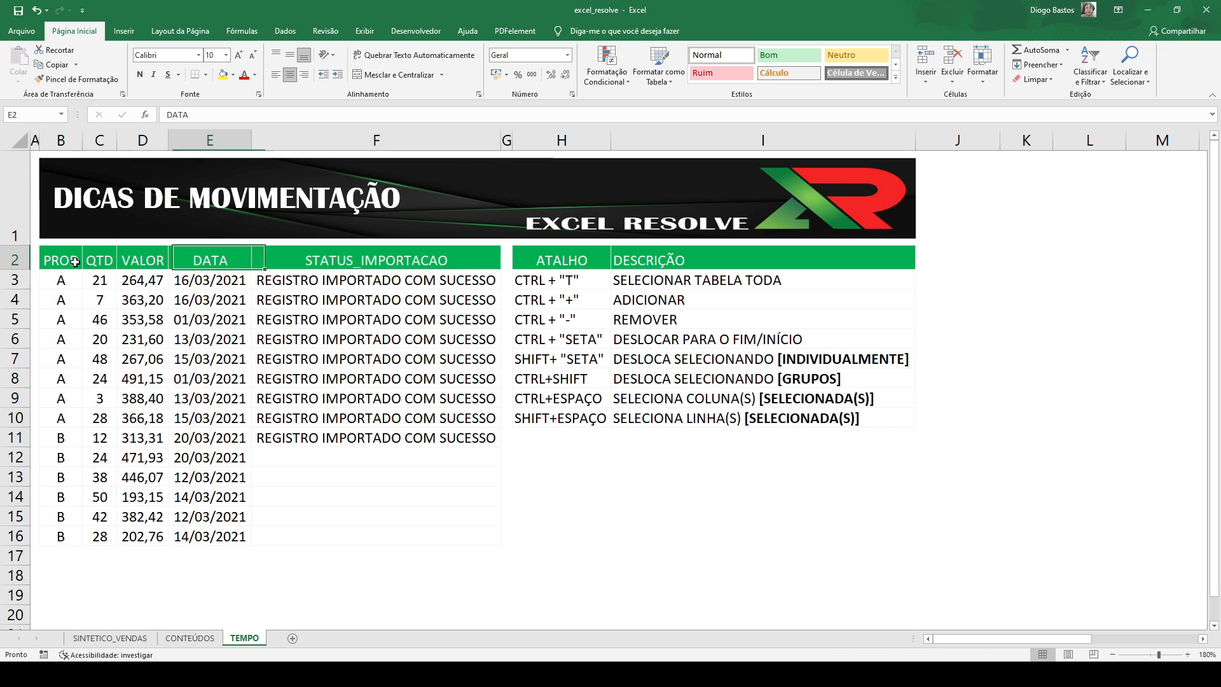
key(Down)
key(Right)
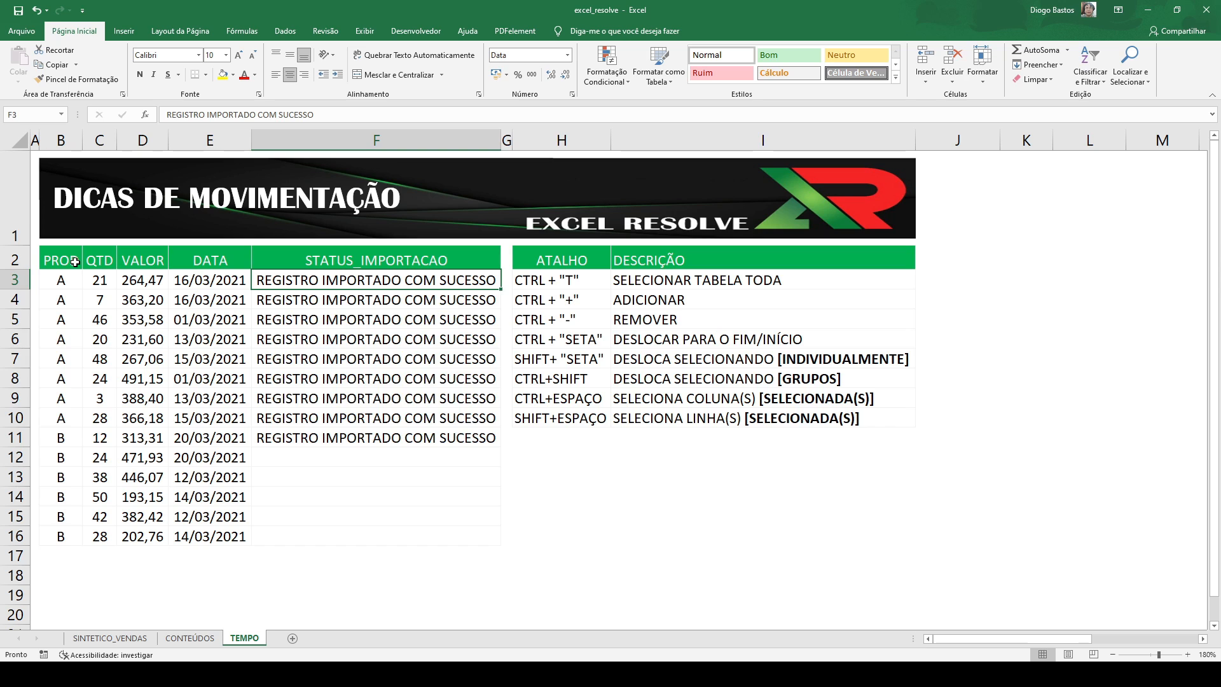
key(ctrl+shift+Down)
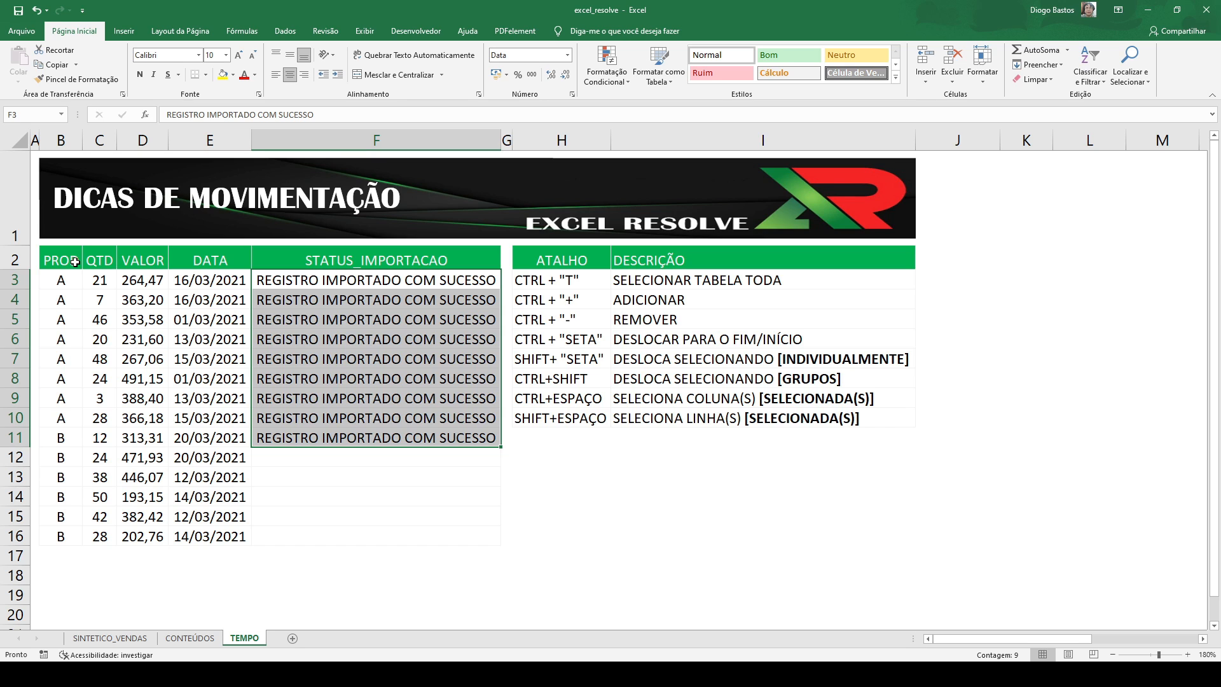
- Jump to the last table row and back to the first record in the PROD column, cell B3
key(Left)
key(Down)
key(Down)
key(ctrl+Down)
key(ctrl+Left)
key(ctrl+Up)
key(Down)
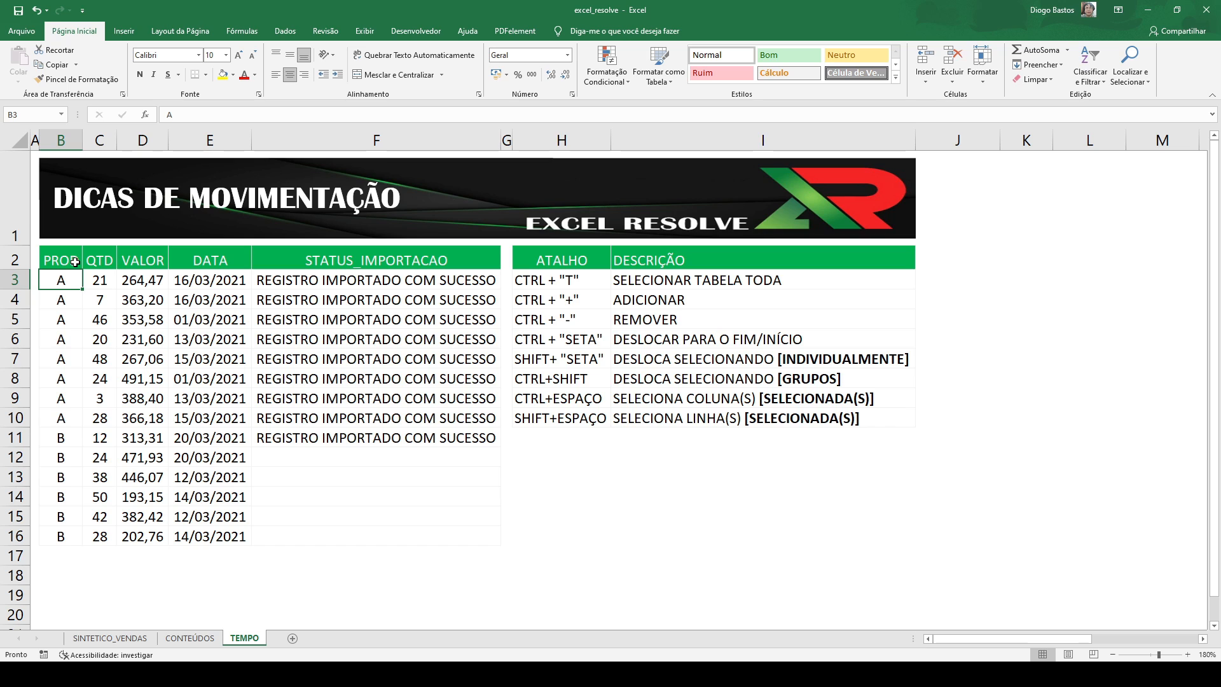
- Move back and forth along the first record in row 3, and select the filled STATUS_IMPORTACAO cells, F3 to F11
key(Right)
key(Right)
key(Right)
key(Right)
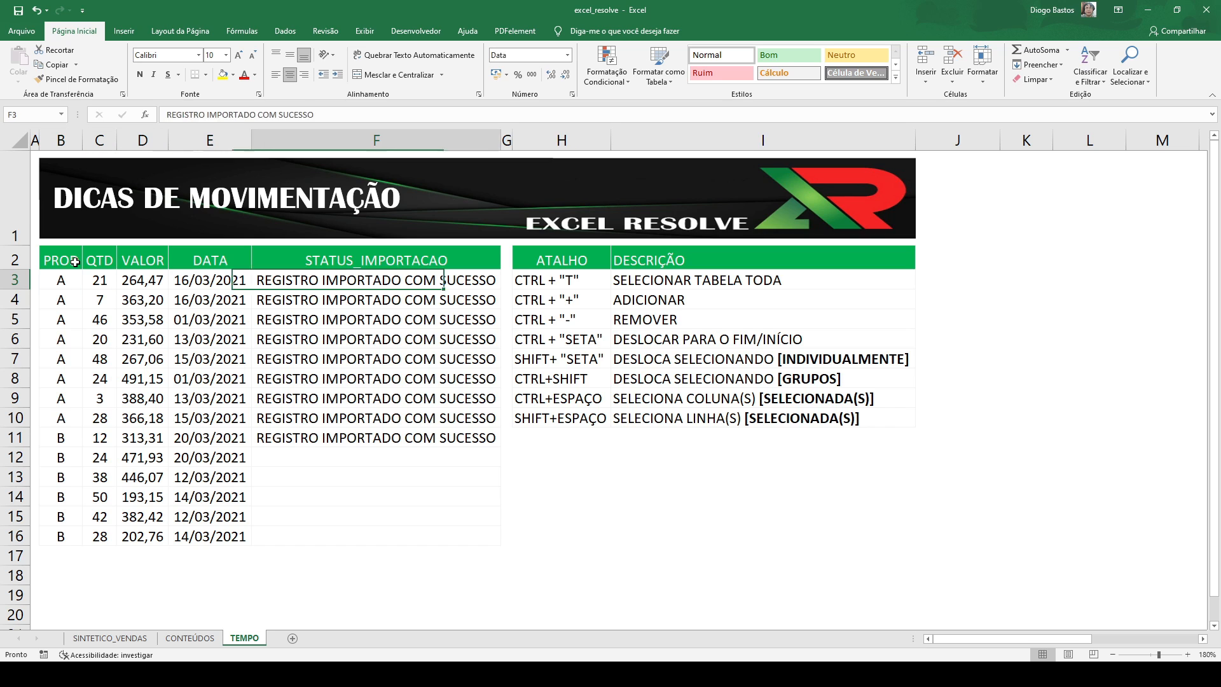
key(Left)
key(Left)
key(Left)
key(Left)
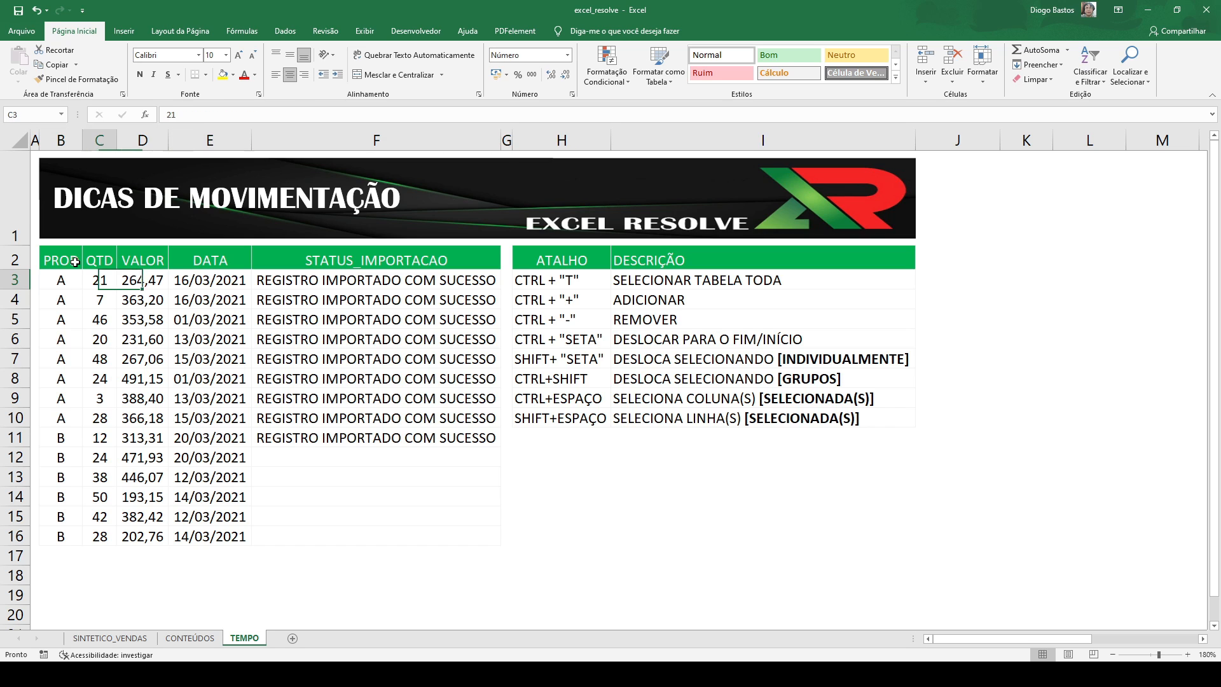
key(Right)
key(Right)
key(Right)
key(Right)
key(Right)
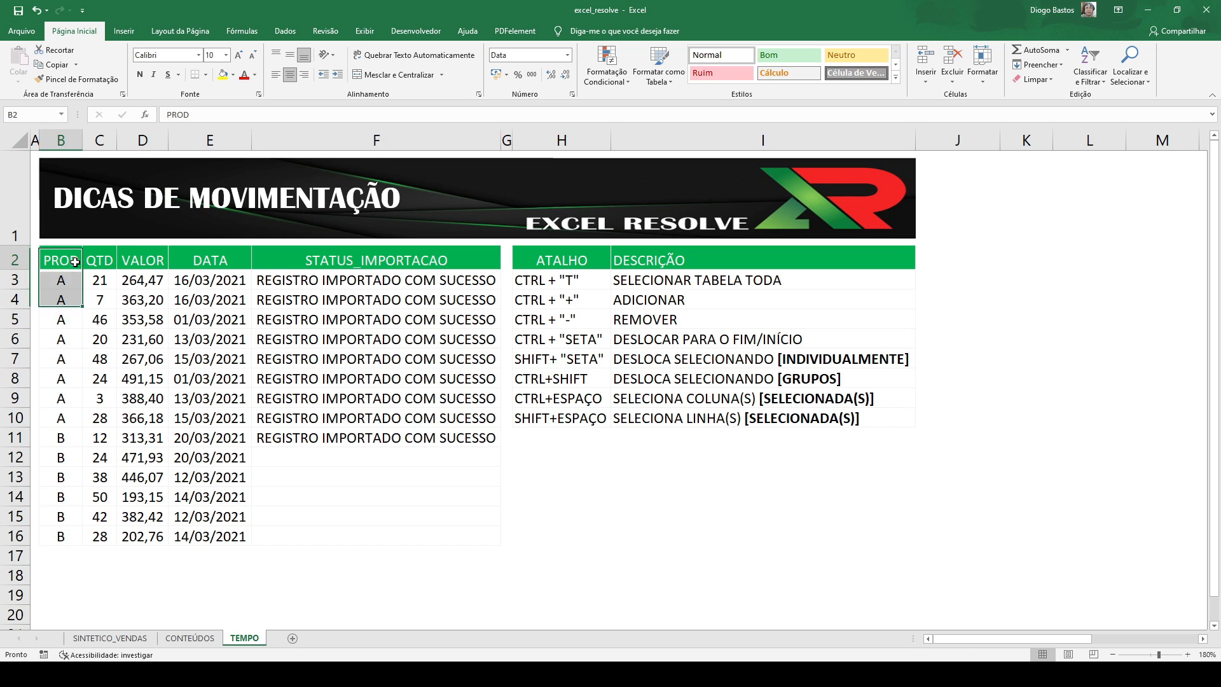
key(Left)
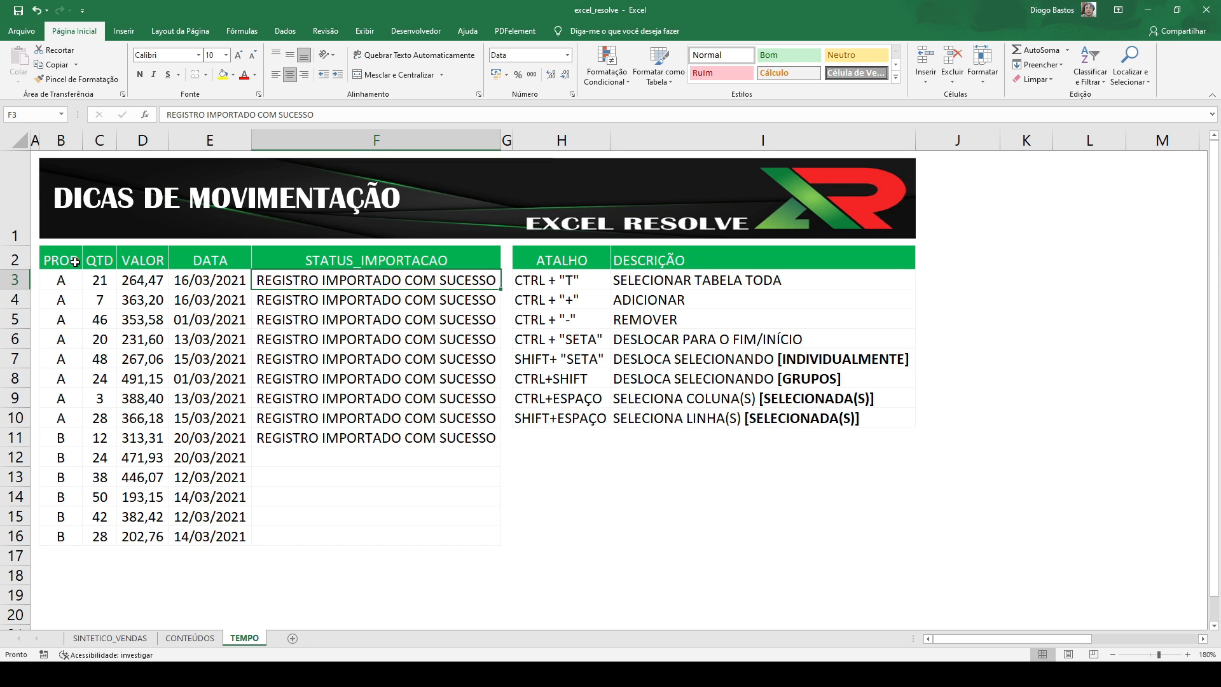
key(ctrl+shift+Down)
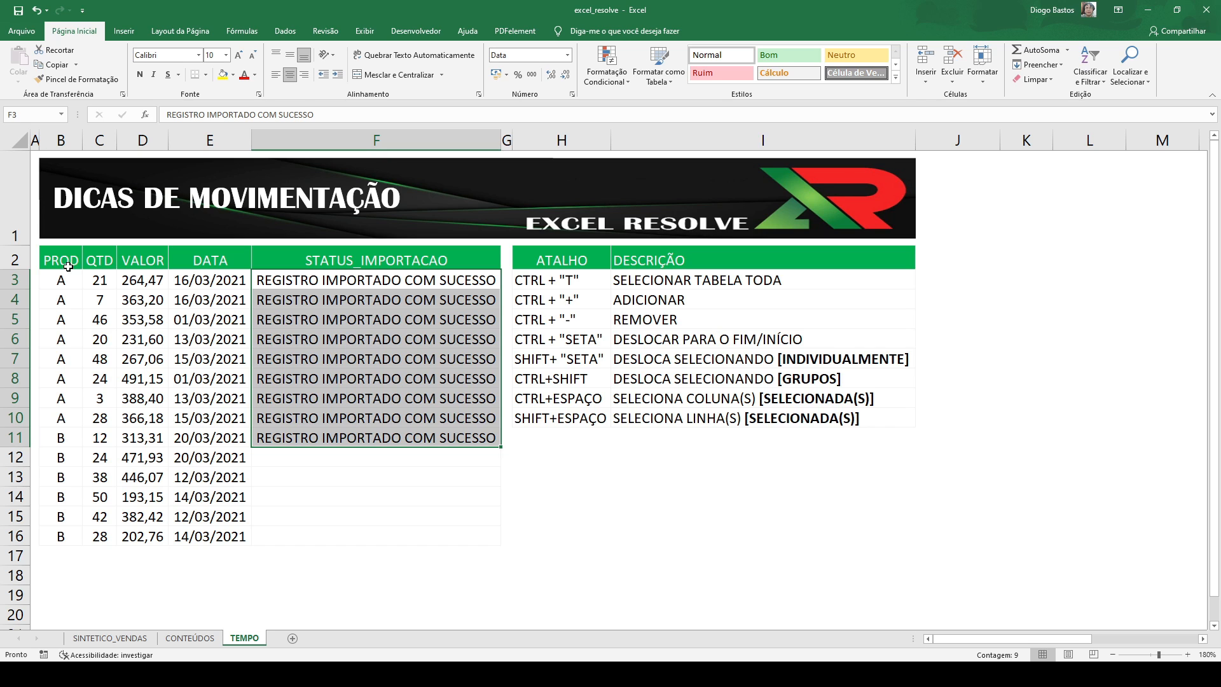
- Cut the whole product table, B2:F16, starting from the PROD header, and paste it at B12
click(72, 260)
key(ctrl+shift+Right)
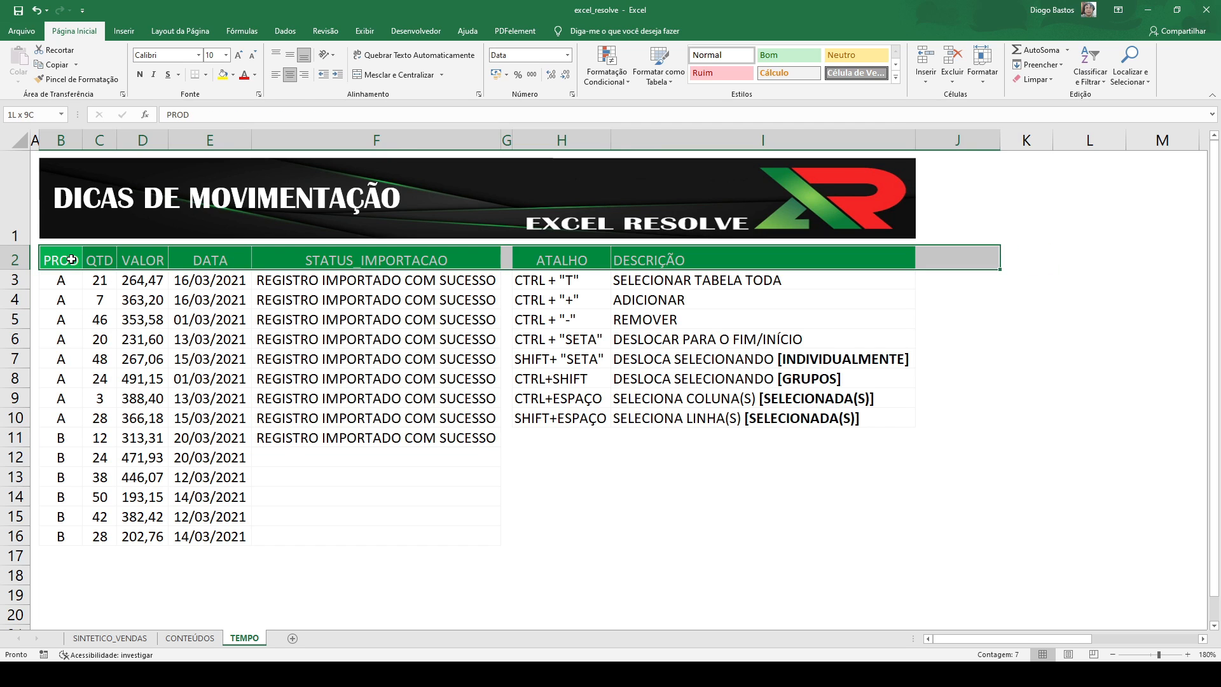
key(ctrl+shift+Down)
key(ctrl+c)
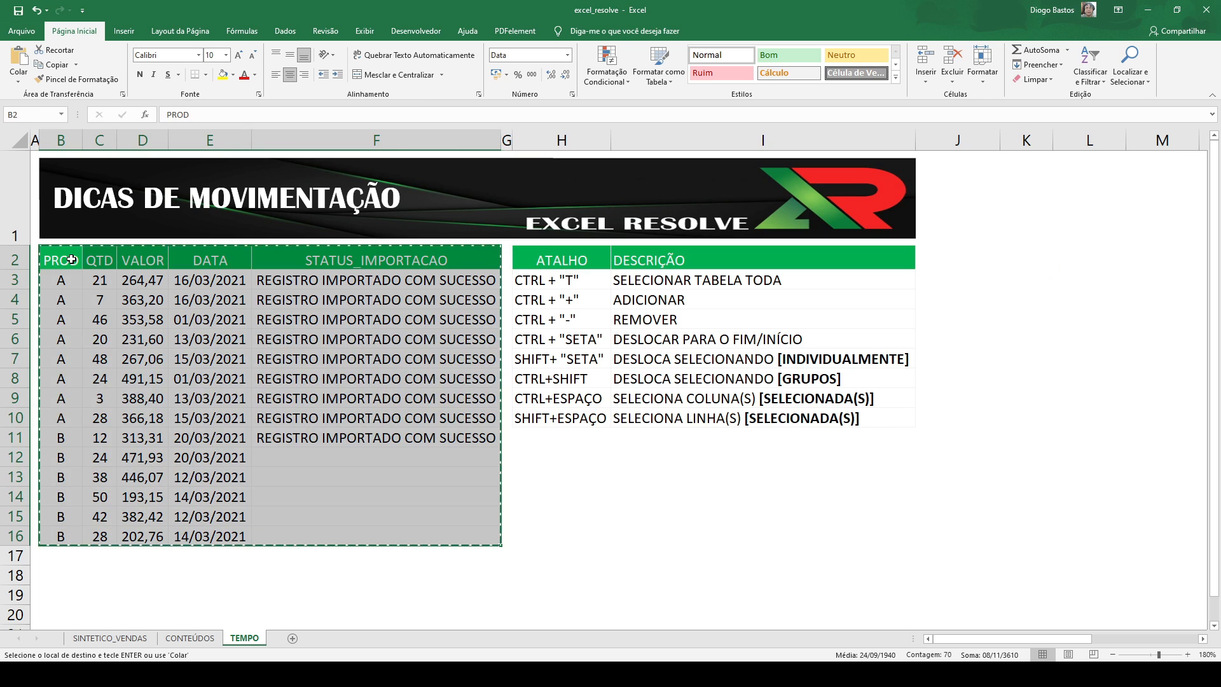
key(Down)
key(Down)
key(Down)
key(Down)
key(Down)
key(Down)
key(Down)
key(Down)
key(Down)
key(Down)
key(Return)
- Examine the moved table by going down the PROD column and back up to its first records
key(Down)
key(Down)
key(Down)
key(Down)
key(Down)
key(Down)
key(Down)
key(Down)
key(Down)
key(Down)
key(Down)
key(Down)
key(Down)
key(Down)
key(Down)
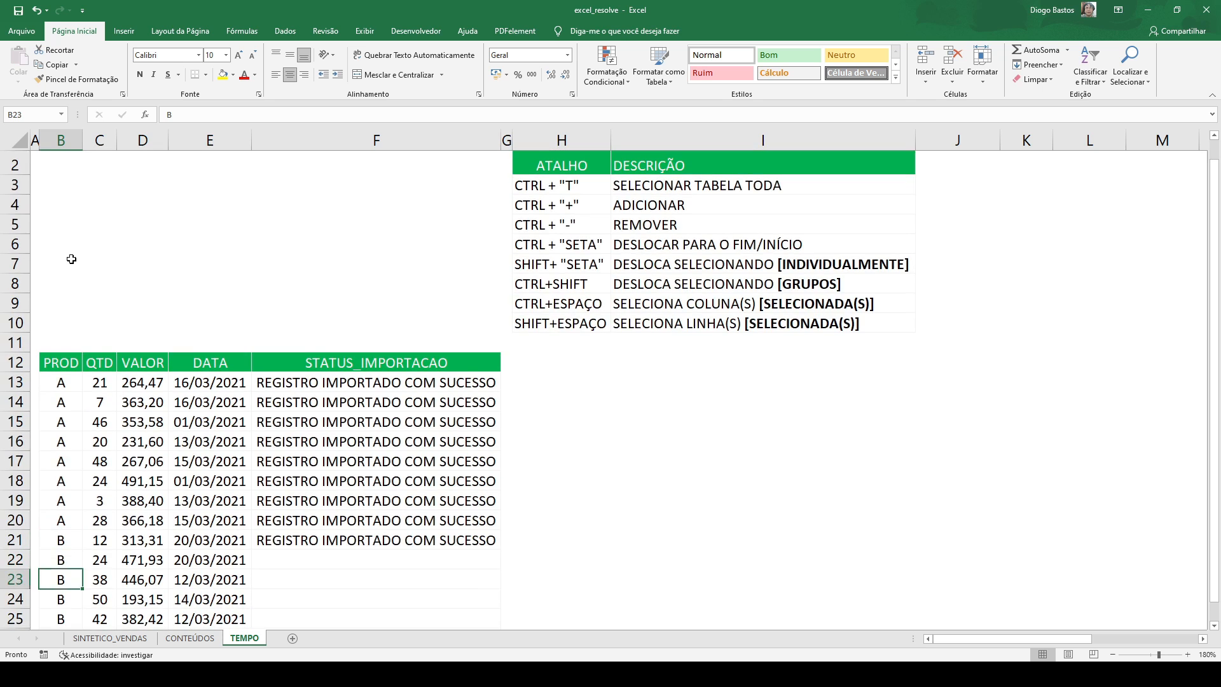
key(Up)
key(Up)
key(Up)
key(Up)
key(Up)
key(Up)
key(Up)
key(Up)
key(Up)
key(Up)
key(Up)
key(Up)
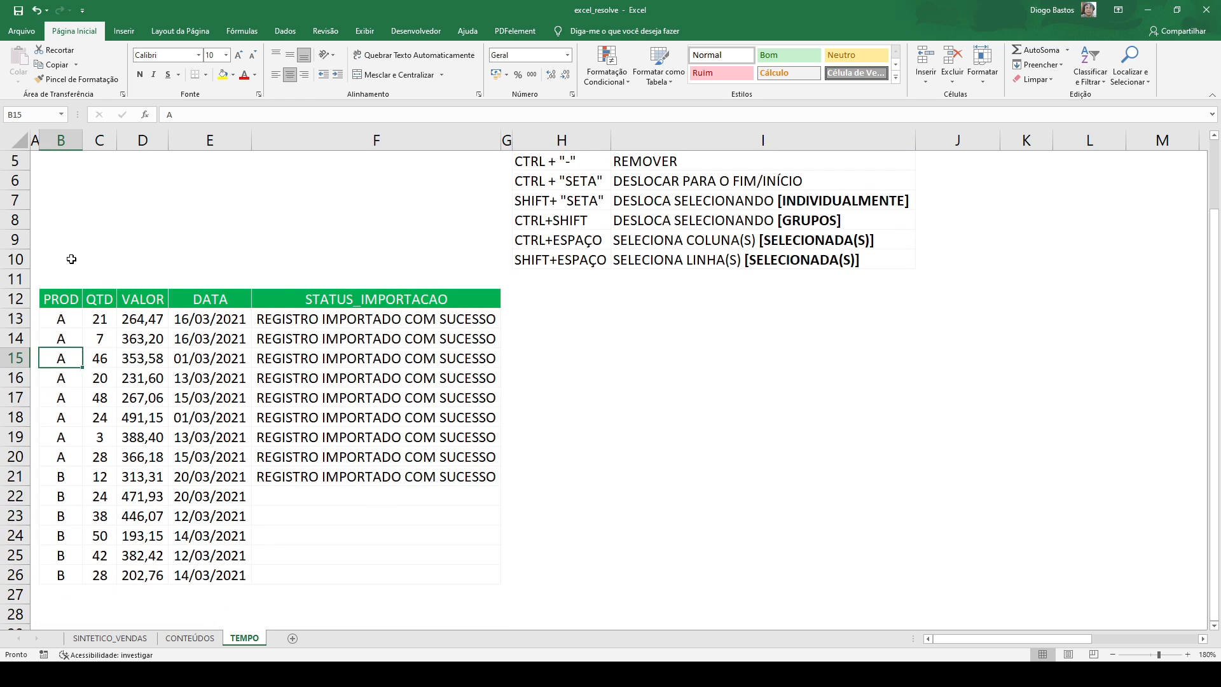
- Select the filled STATUS_IMPORTACAO cells, F13 to F21, and expand the selection to the entire rows 13 to 21
key(Right)
key(Right)
key(Right)
key(Right)
key(Up)
key(Up)
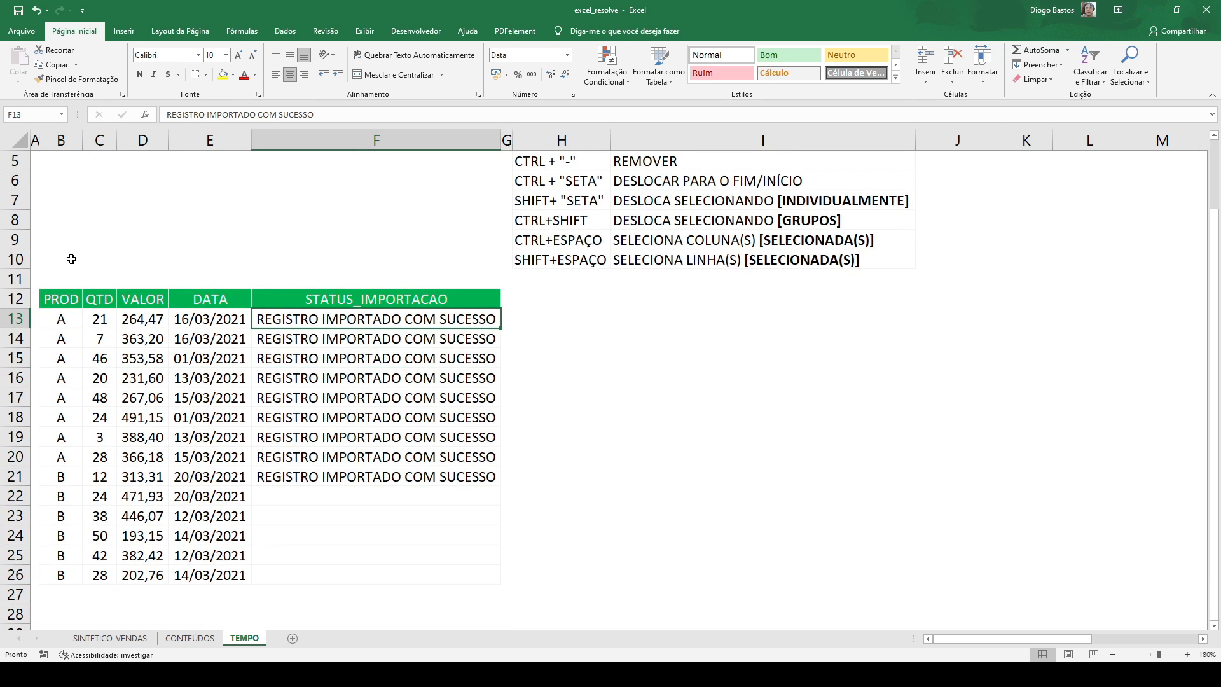
key(ctrl+shift+Down)
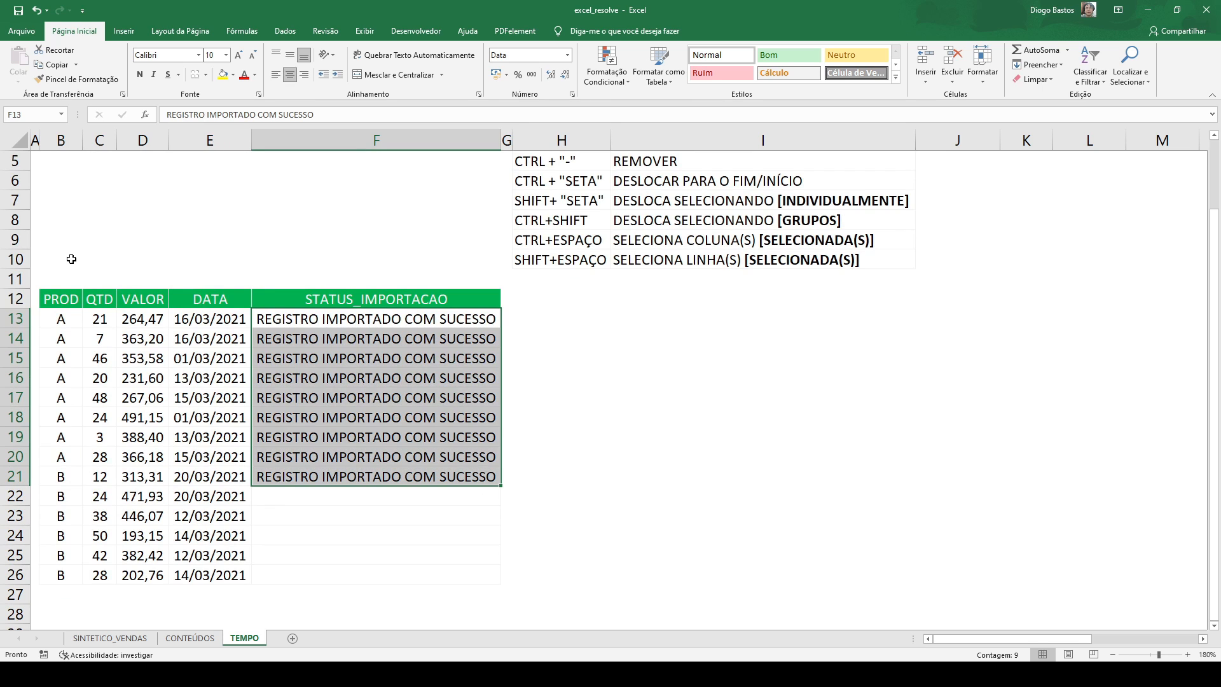
key(shift+space)
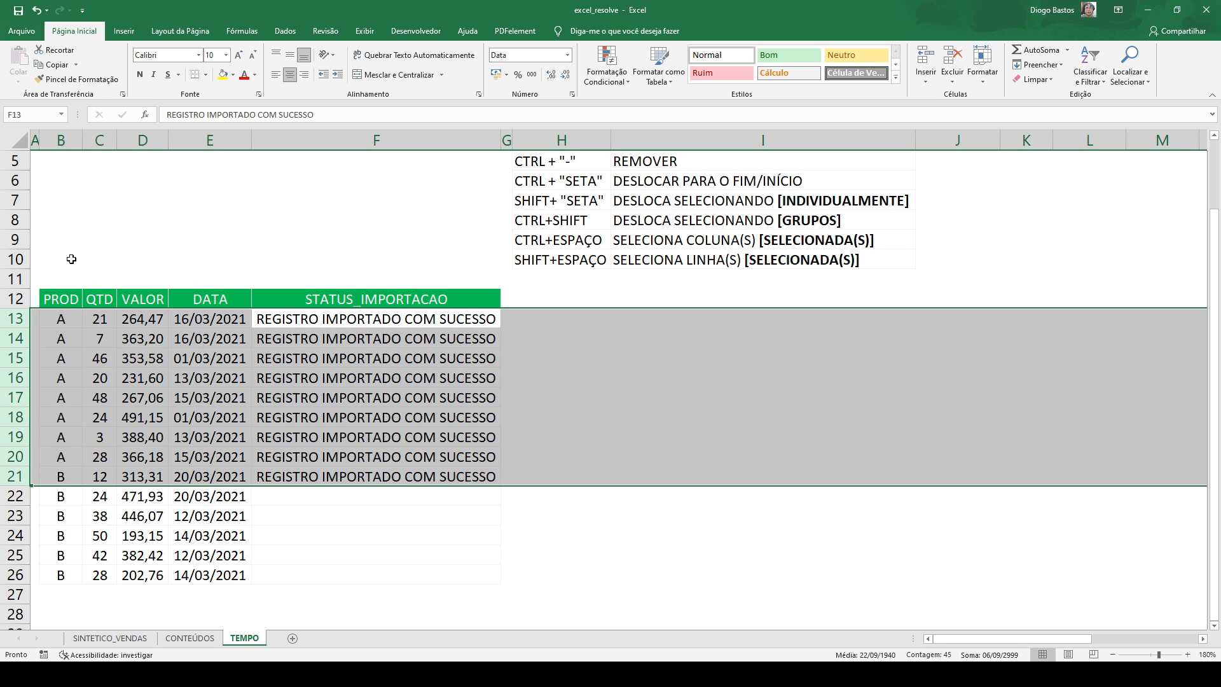
- Reduce the selection to F13 and select entire row 13, followed by entire rows 13 and 14 from the DATA column
key(shift+BackSpace)
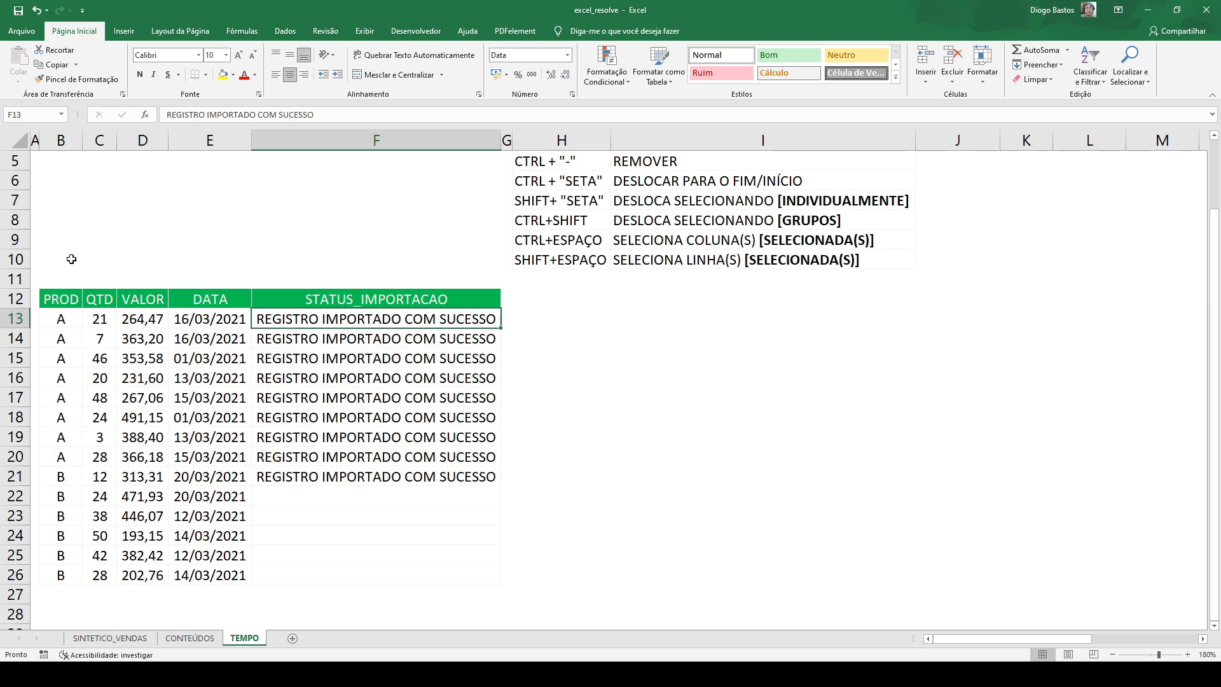
key(shift+space)
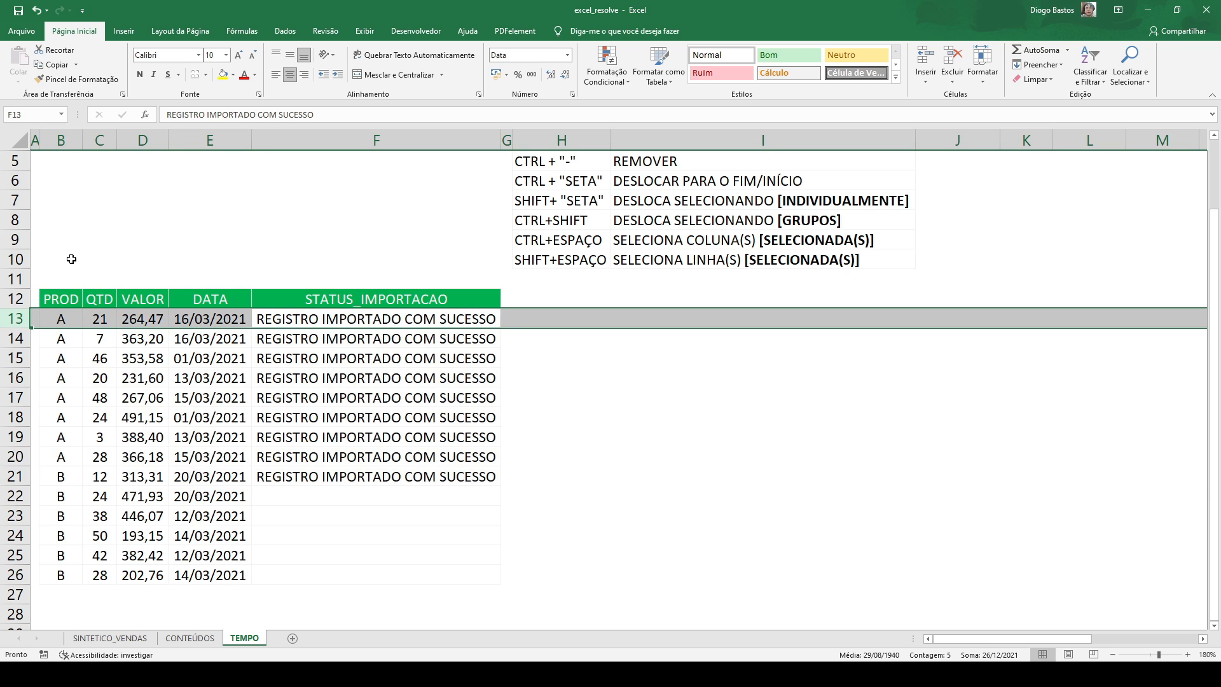
key(Left)
key(shift+Down)
key(shift+space)
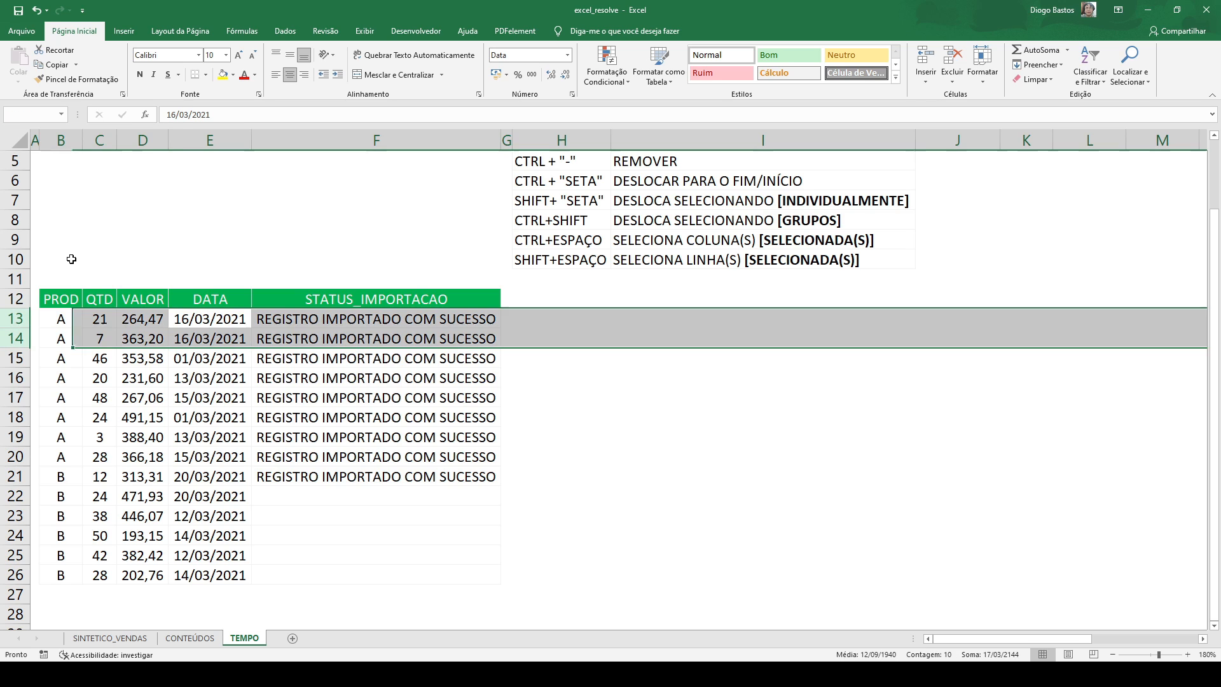
key(Down)
key(Up)
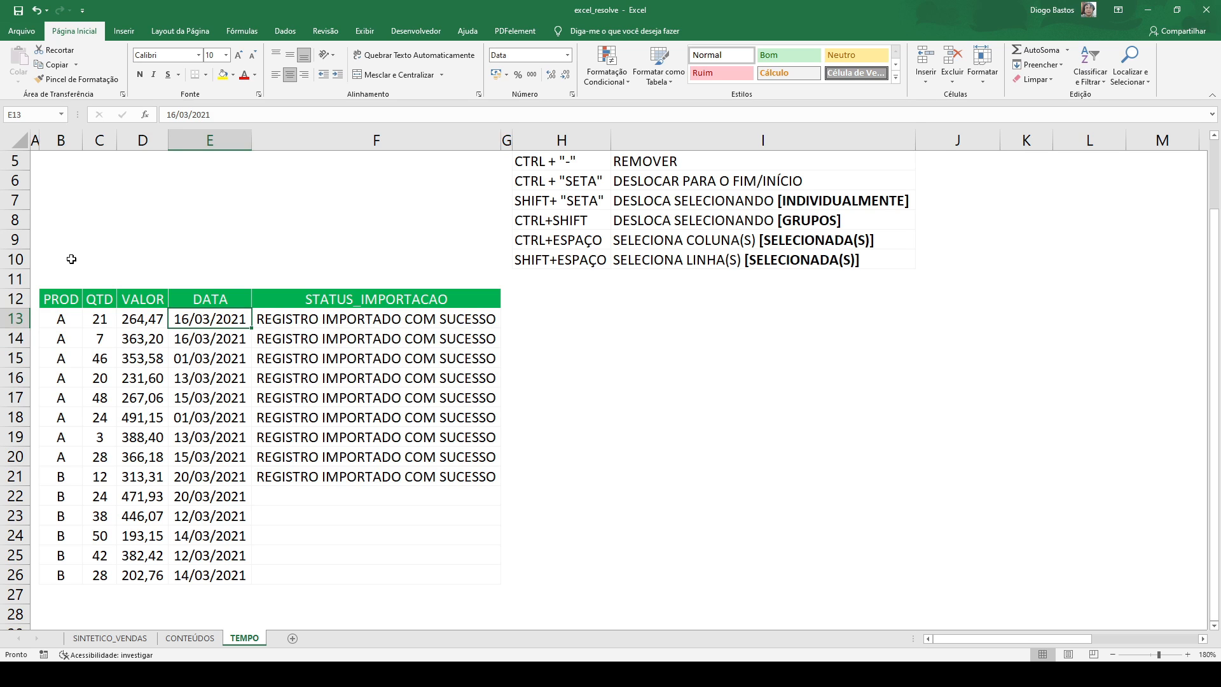
- Select F13 to F21 under STATUS_IMPORTACAO, expand to entire rows 13 to 21, and cut them
key(Right)
key(ctrl+shift+Down)
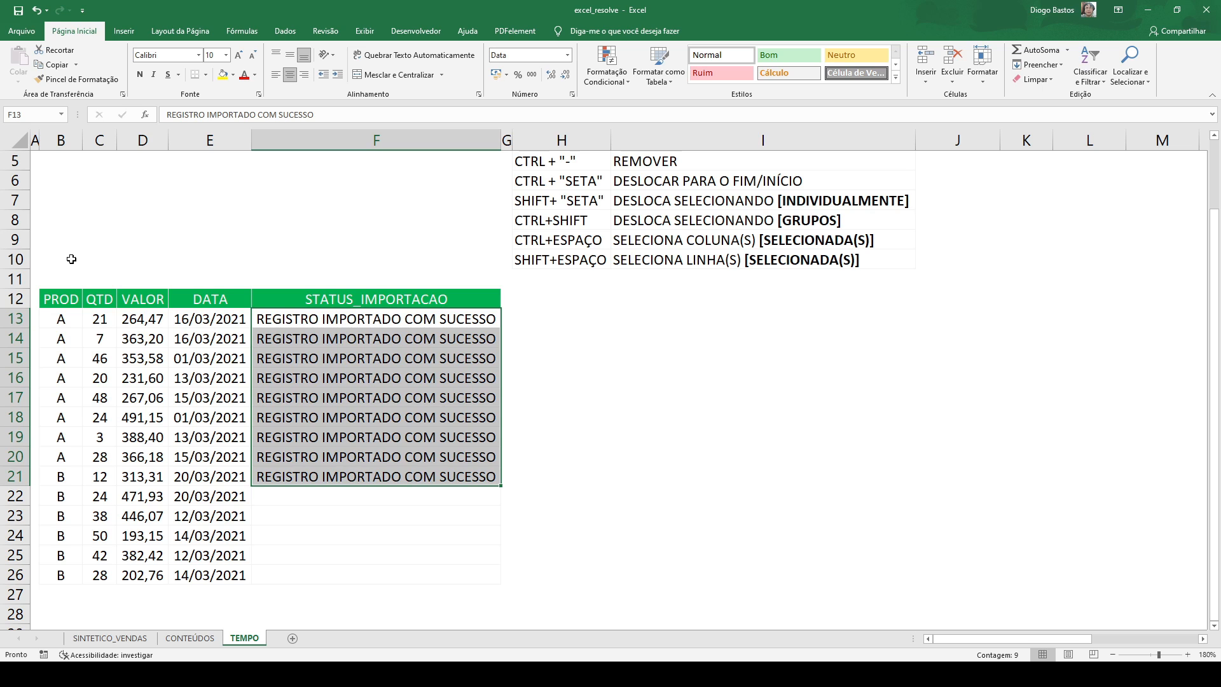
key(shift+space)
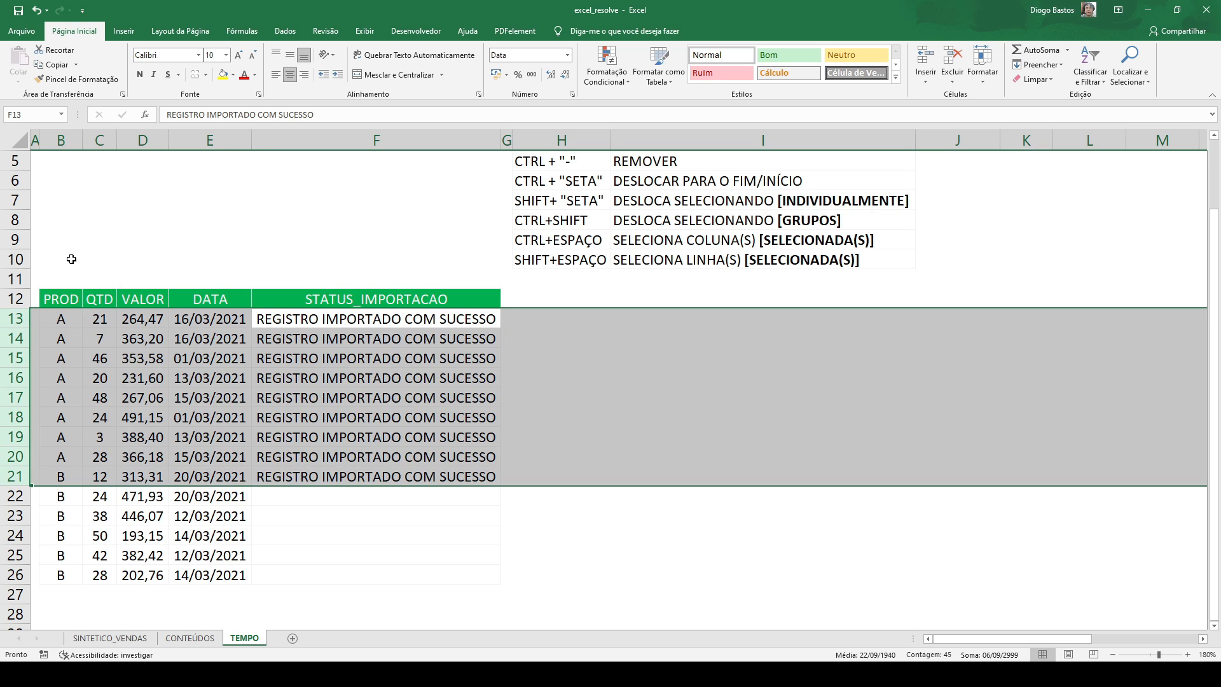
key(ctrl+c)
- Insert the cut rows at row 28, leaving one blank row below the product table
key(ctrl+Left)
key(ctrl+Down)
key(Down)
key(Down)
key(Up)
key(Up)
key(Down)
key(Down)
key(Down)
key(Up)
key(Up)
key(Down)
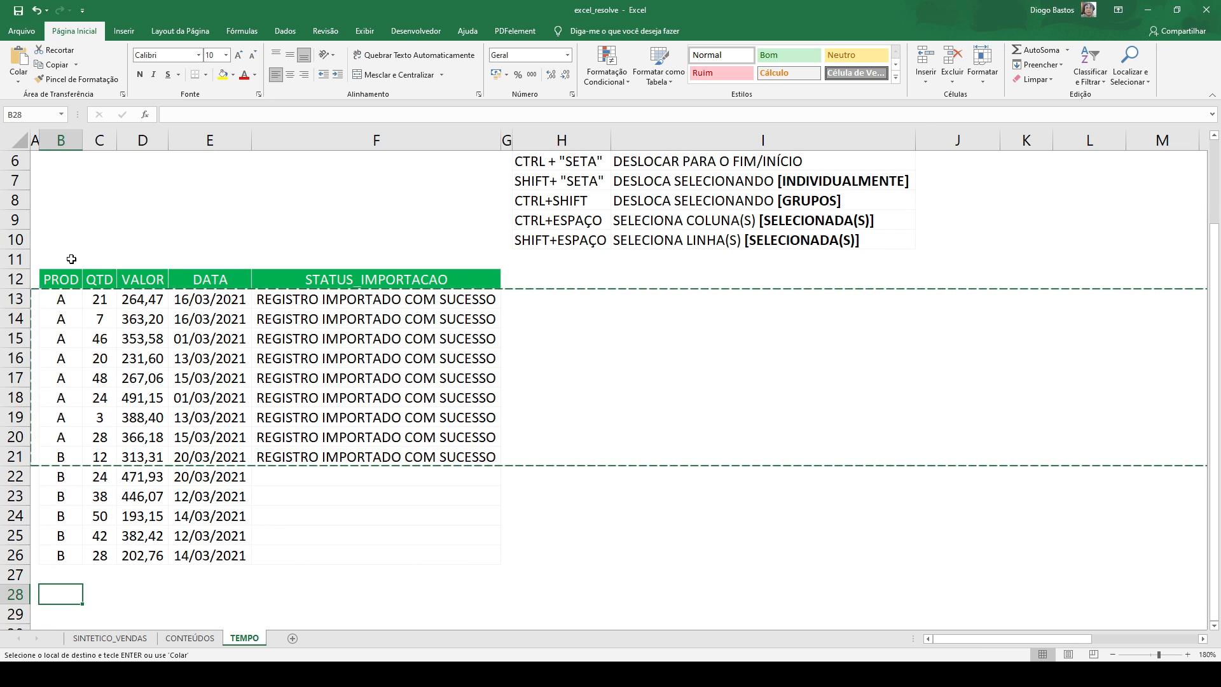
key(shift+space)
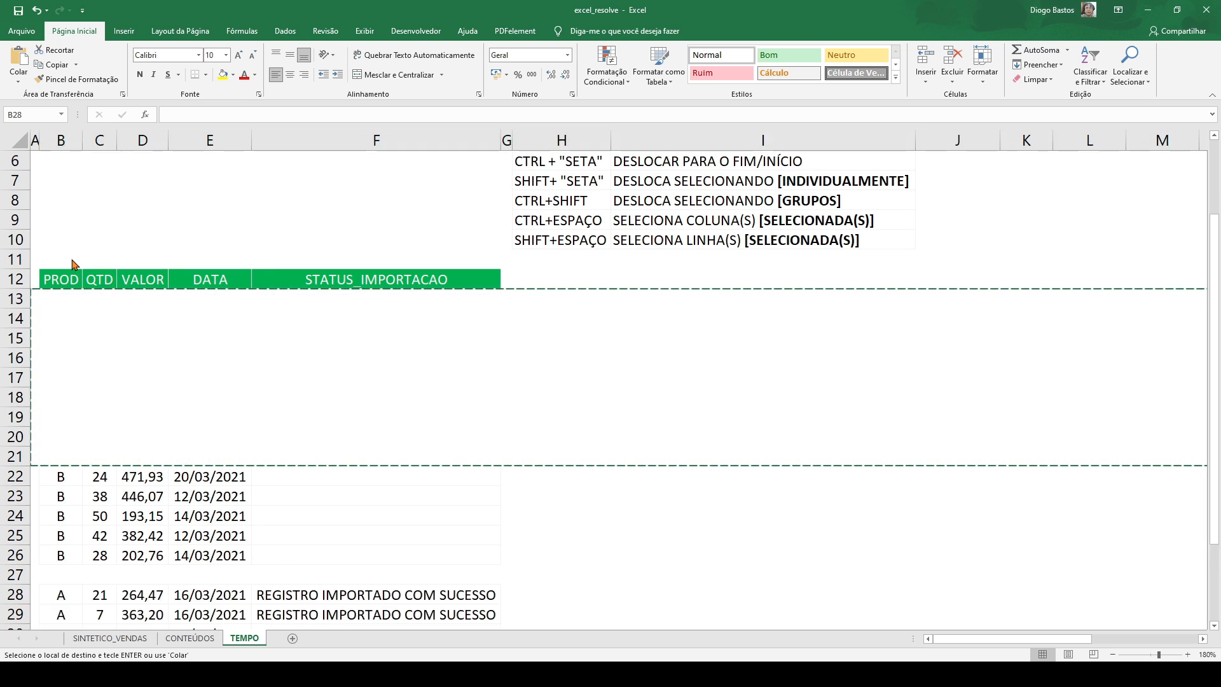
key(shift+Down)
key(ctrl+plus)
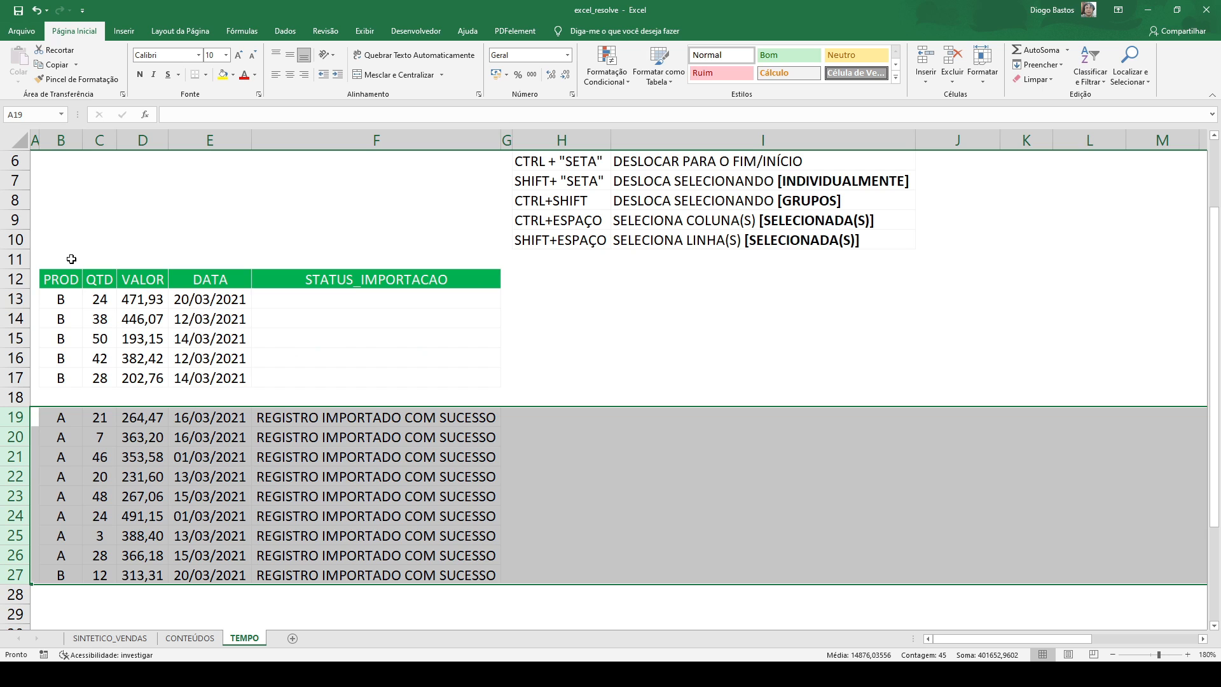
- Select the moved block of imported records, from B19 to F27
key(Left)
key(Right)
key(ctrl+shift+Right)
key(ctrl+shift+Left)
key(ctrl+shift+Right)
key(ctrl+shift+Down)
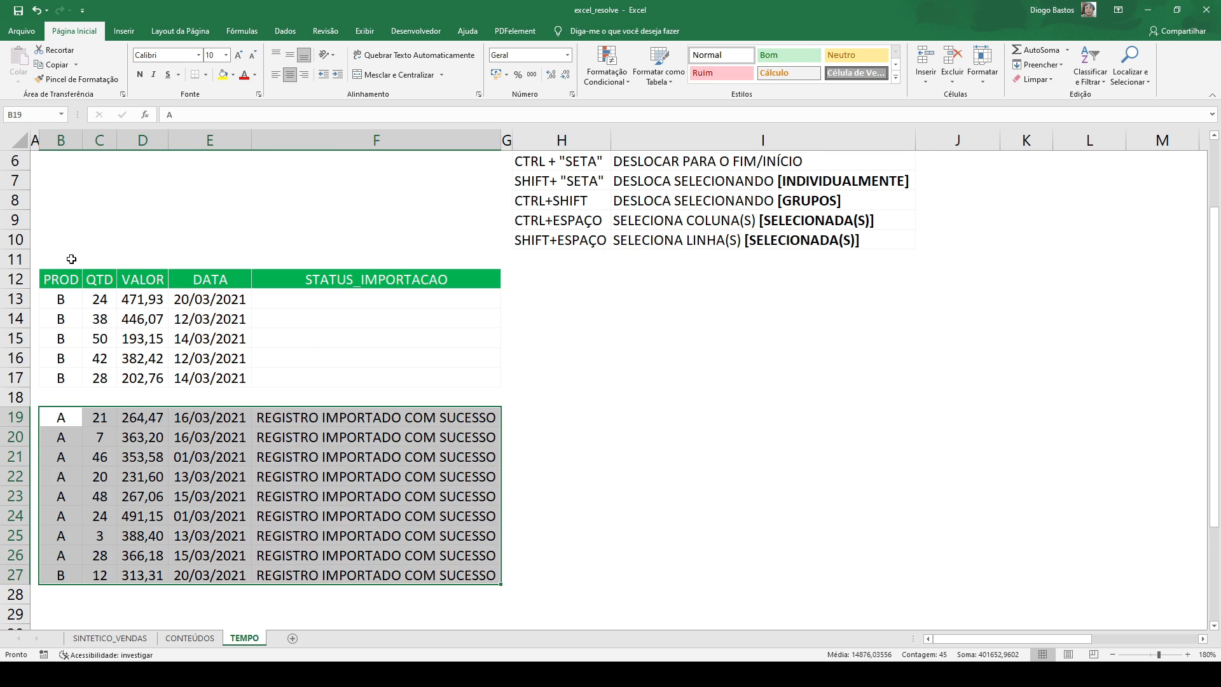
- Examine the remaining product B records and move along row 14 to the STATUS_IMPORTACAO cell F14
key(ctrl+Up)
key(Right)
key(Right)
key(Up)
key(Up)
key(Left)
key(Up)
key(Up)
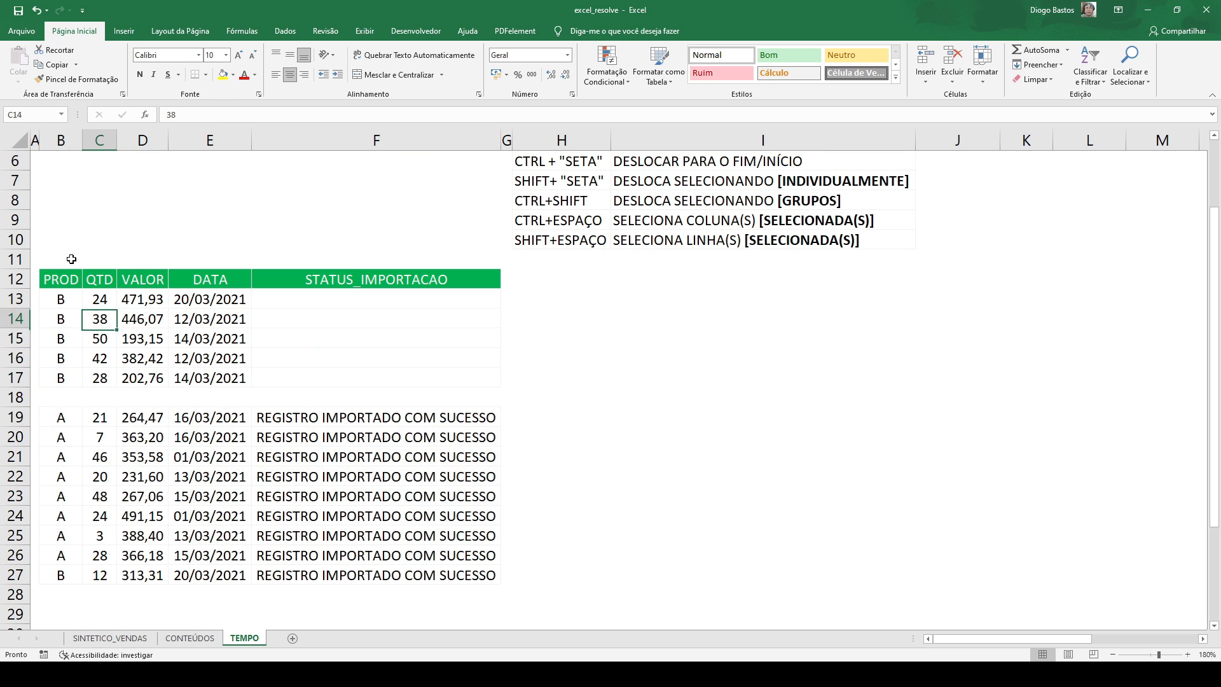
key(Left)
key(ctrl+shift+Right)
key(Right)
key(Right)
key(Right)
key(Right)
key(Right)
key(Right)
key(Right)
key(Right)
key(Left)
key(Left)
key(Left)
key(Left)
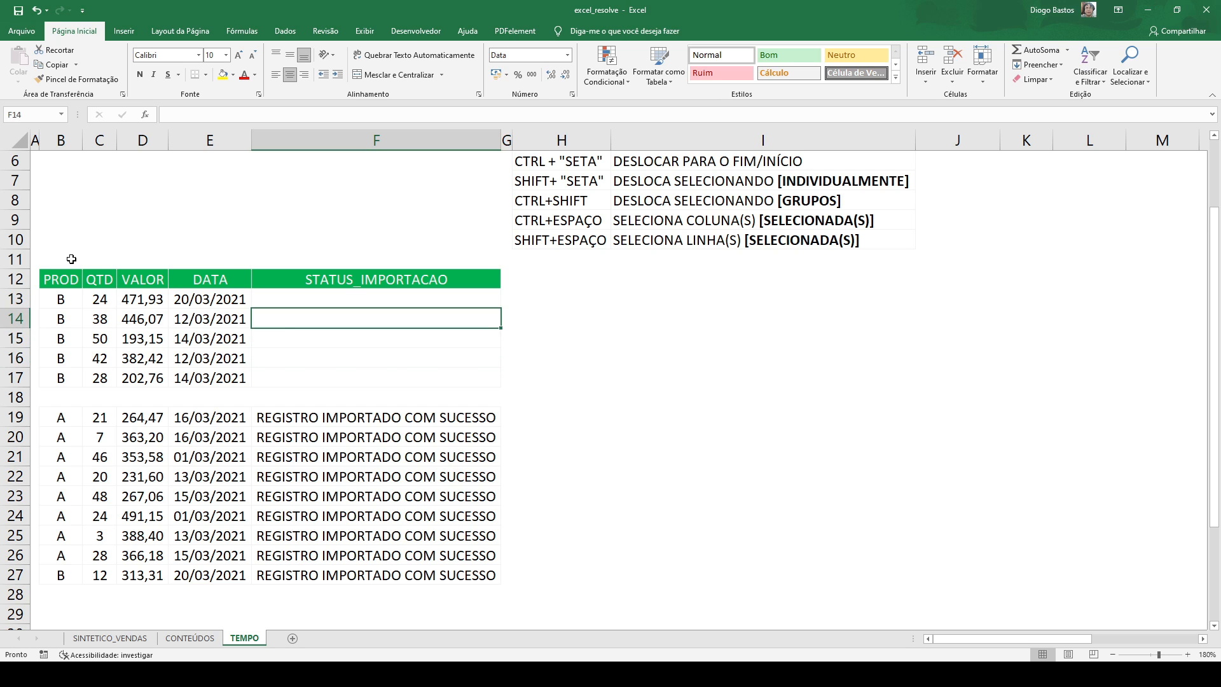
- Undo the insertion of the cut rows and go back up the PROD column
key(ctrl+z)
key(Down)
key(Up)
key(Up)
key(Up)
key(Up)
key(Up)
key(Up)
key(Up)
key(Up)
key(Up)
key(Up)
key(Up)
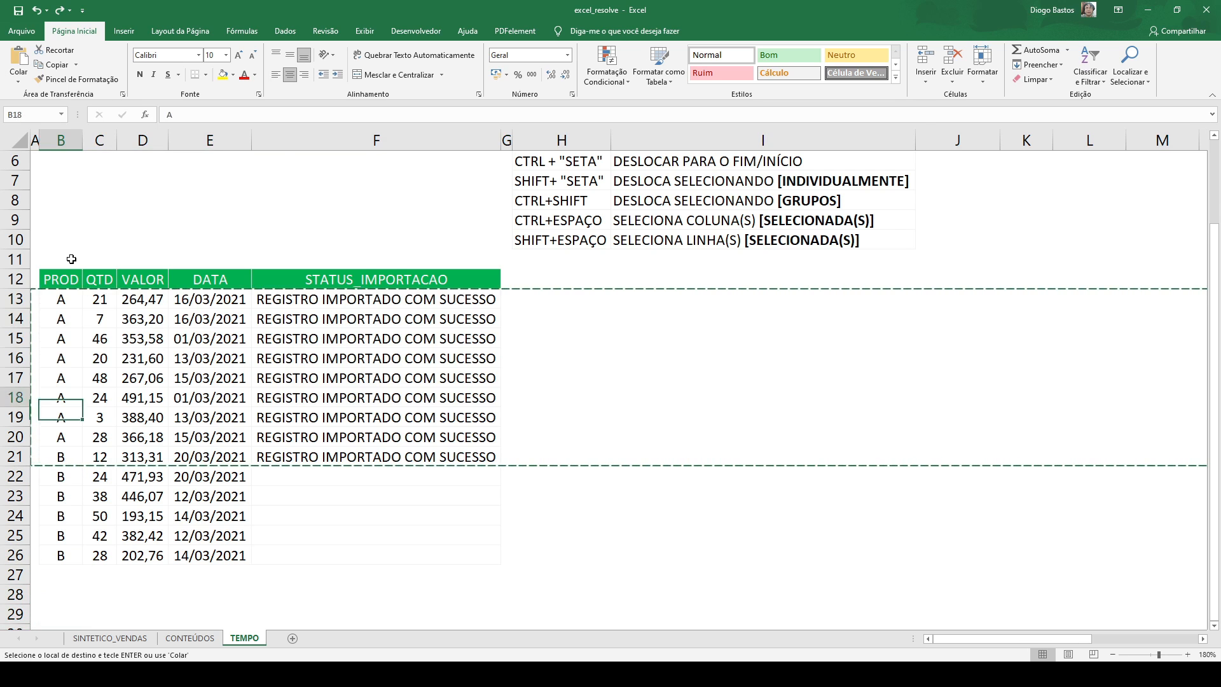
key(Up)
key(Up)
key(Up)
- Select the imported records again from F13 to F21 and expand the selection to entire rows 13 to 21
key(Right)
key(Right)
key(Right)
key(Right)
key(Up)
key(Up)
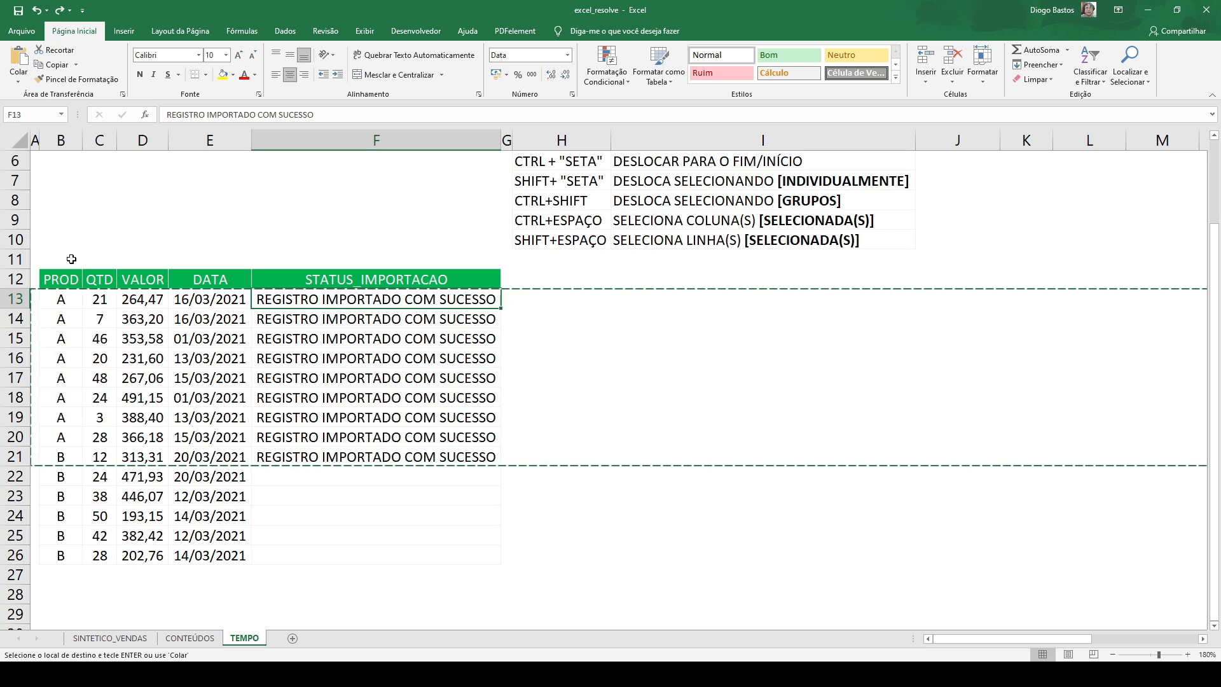
key(ctrl+shift+Down)
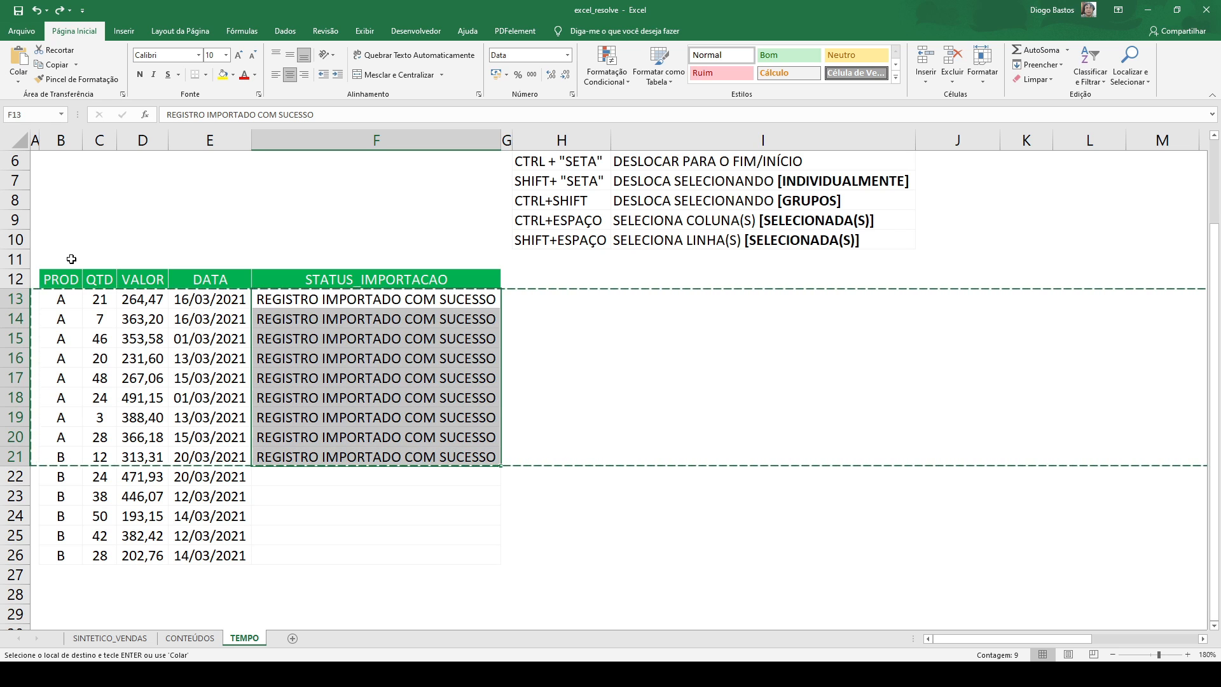
key(shift+space)
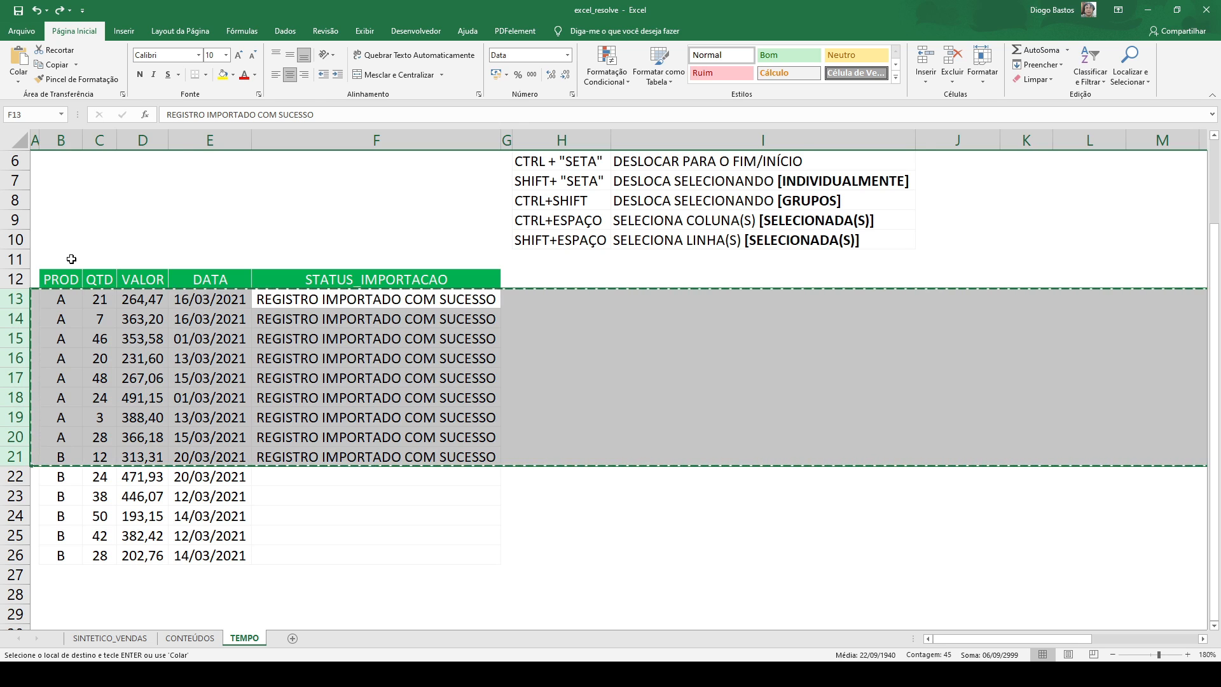
- Go to B28, two rows below the last record, select from entire row 28 downward, and insert the cut rows there
key(Left)
key(Left)
key(Left)
key(Left)
key(ctrl+Down)
key(Down)
key(Down)
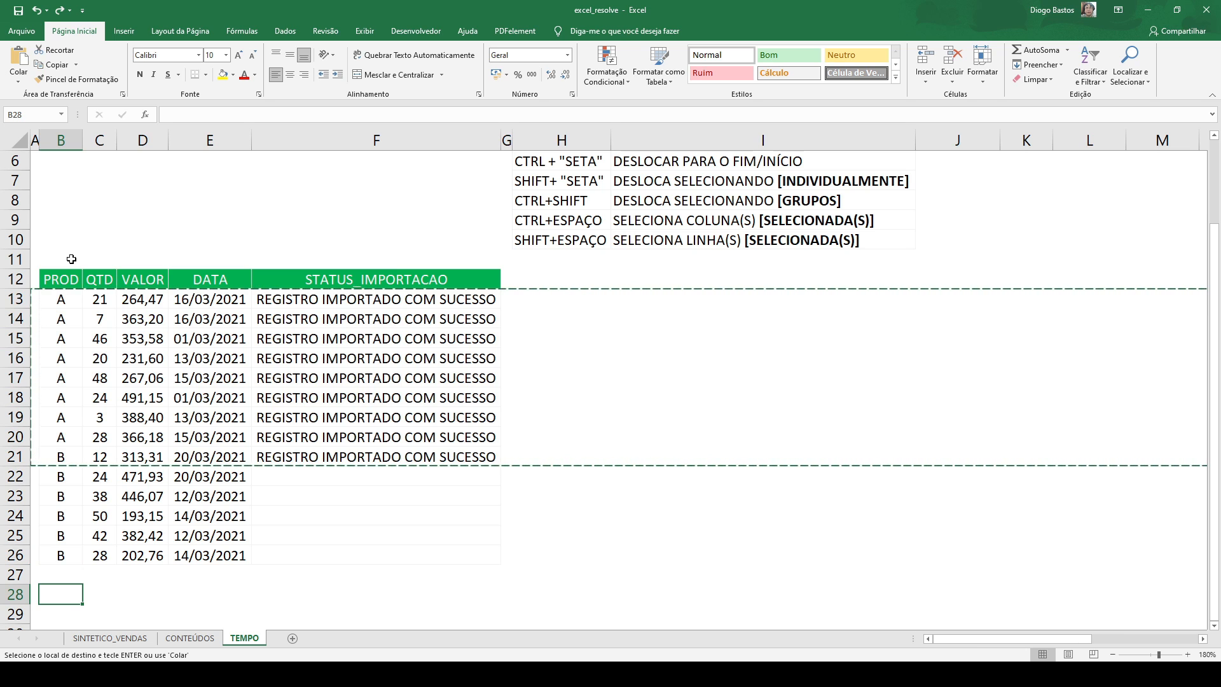
key(shift+space)
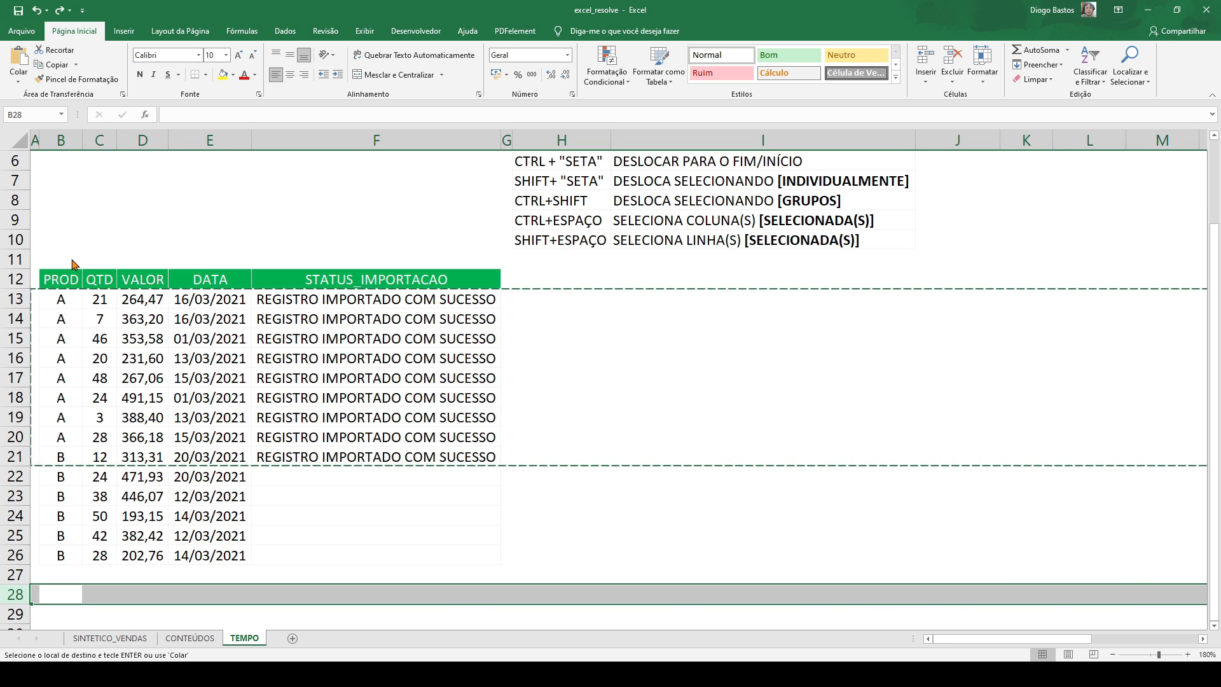
key(shift+Down)
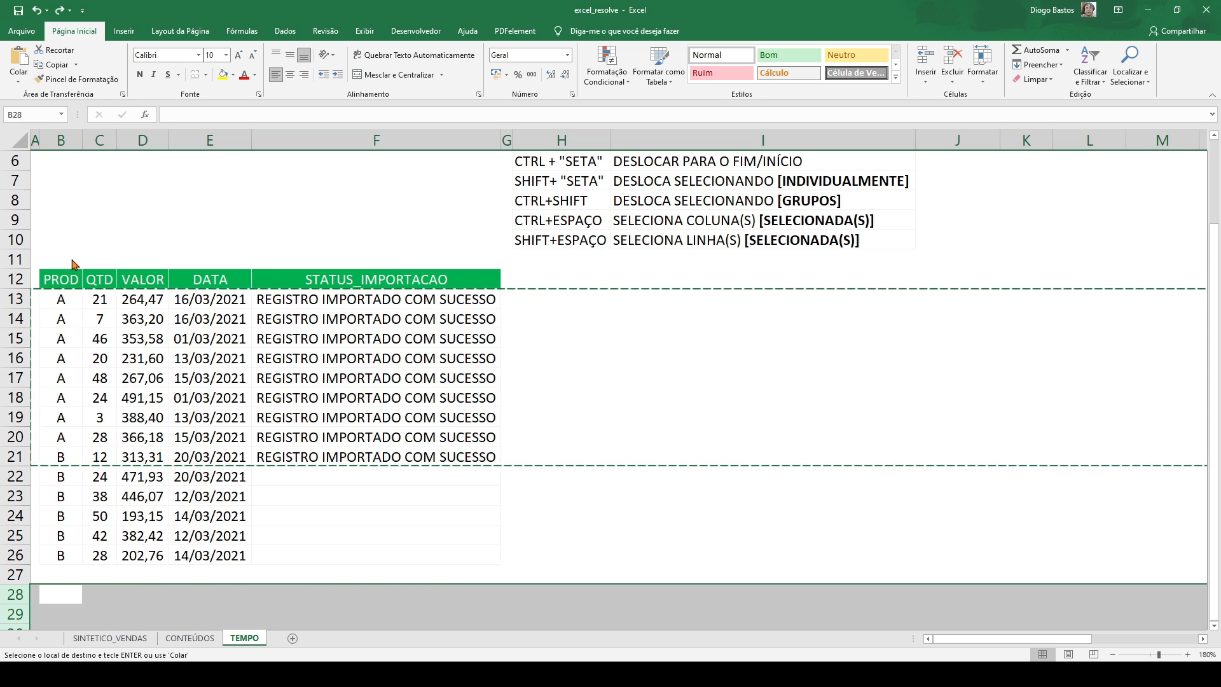
key(ctrl+plus)
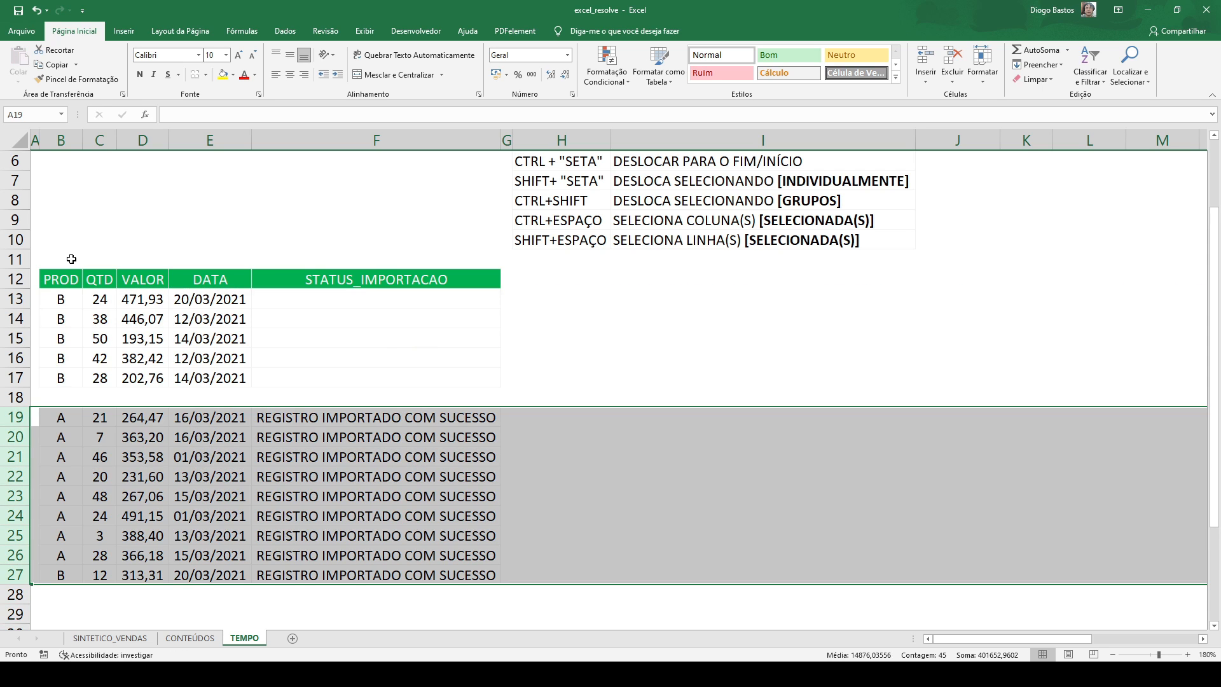
- Examine the empty STATUS_IMPORTACAO cells of the product B records in rows 13 to 17
key(Up)
key(Right)
key(Right)
key(Right)
key(Right)
key(Right)
key(Right)
key(Up)
key(Left)
key(Down)
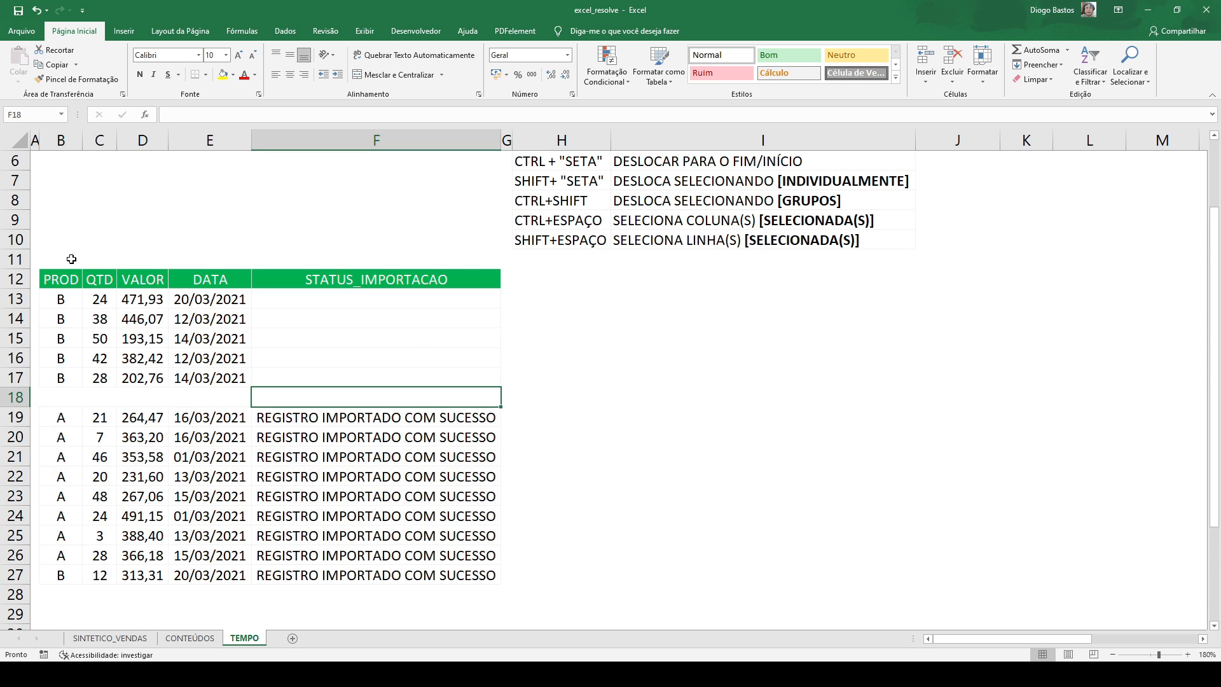
key(Up)
key(Up)
key(Up)
key(Down)
key(Down)
key(Down)
key(Down)
key(Up)
key(Up)
key(Up)
key(Up)
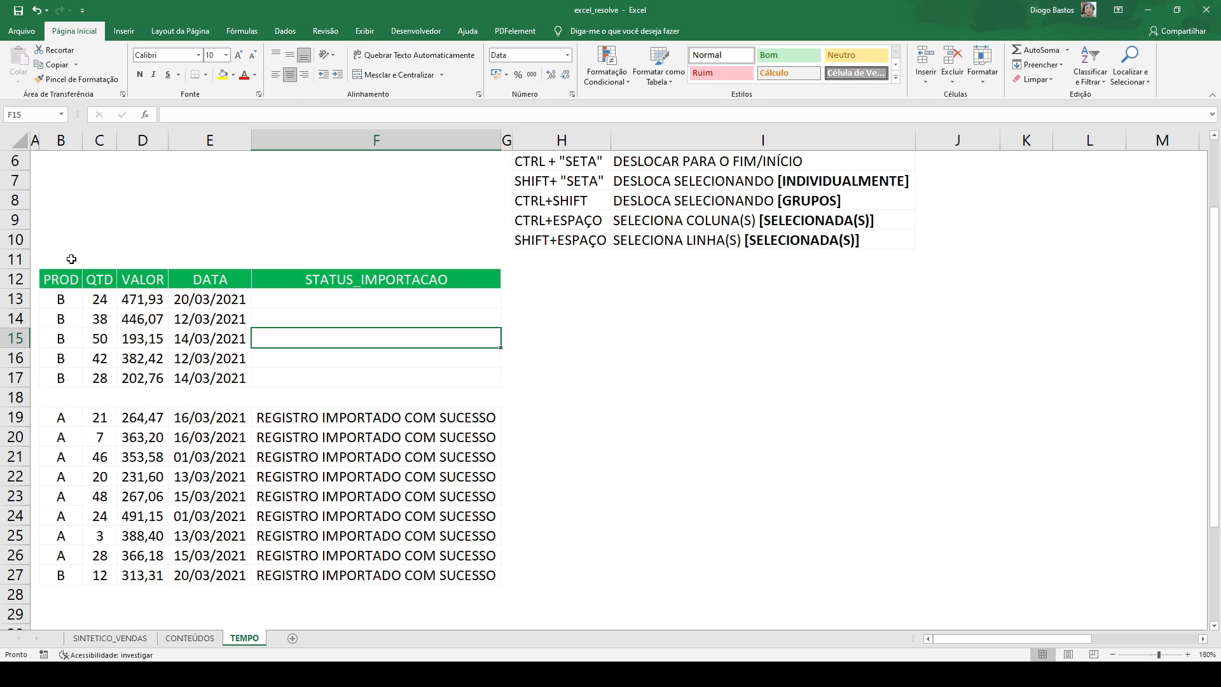
- Select the blank STATUS_IMPORTACAO cells from F13 down to F17 and move on below them
key(Up)
key(Up)
key(shift+Down)
key(shift+Down)
key(shift+Down)
key(shift+Down)
key(Down)
- Copy the status text from F19 and paste it into the blank STATUS_IMPORTACAO cells F13 to F17
key(ctrl+Down)
key(Up)
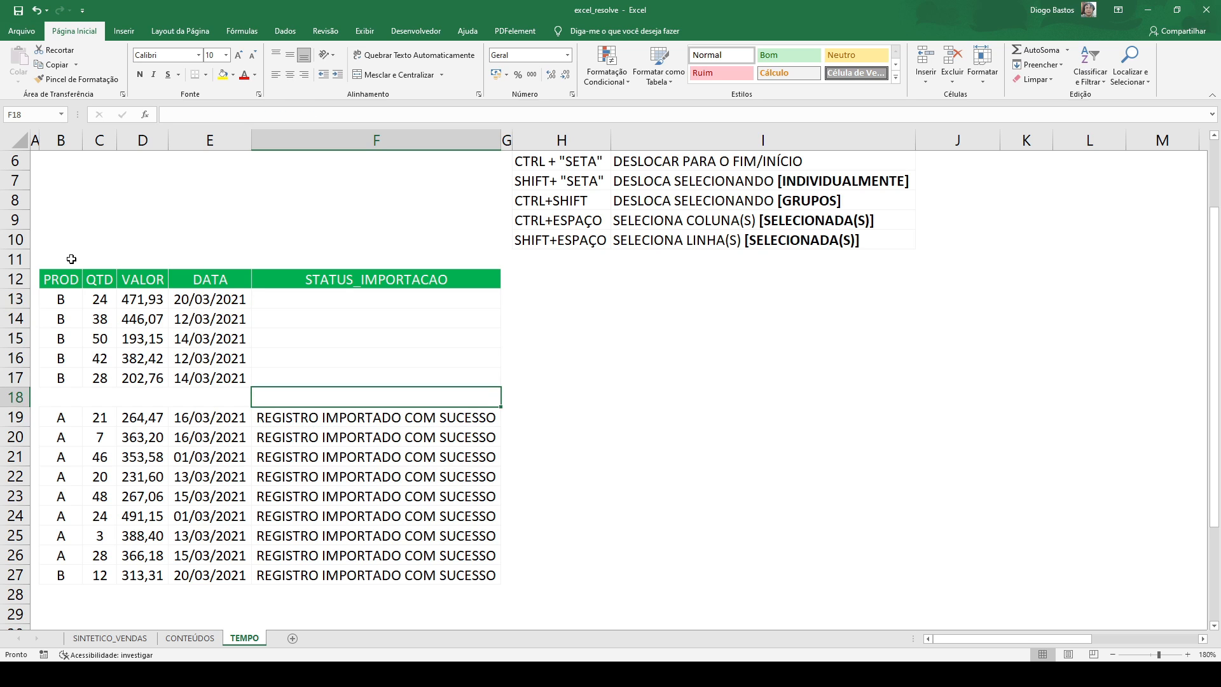
key(Down)
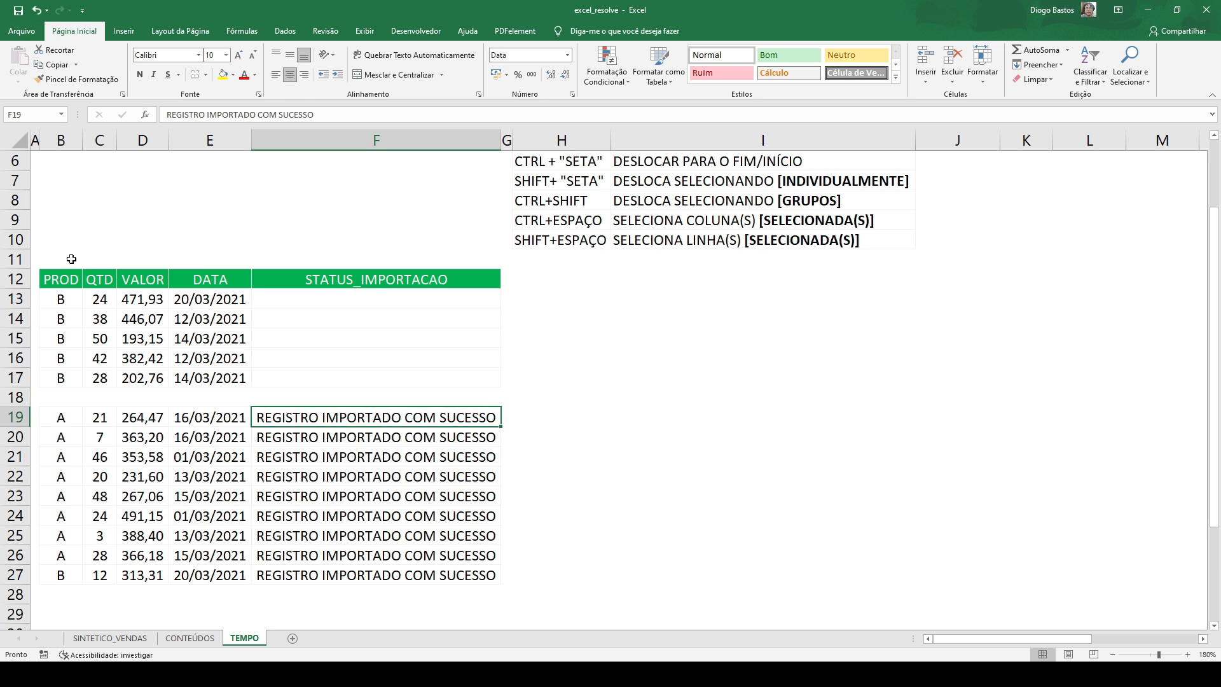
key(ctrl+c)
key(ctrl+Up)
key(Down)
key(shift+Down)
key(shift+Down)
key(shift+Down)
key(shift+Down)
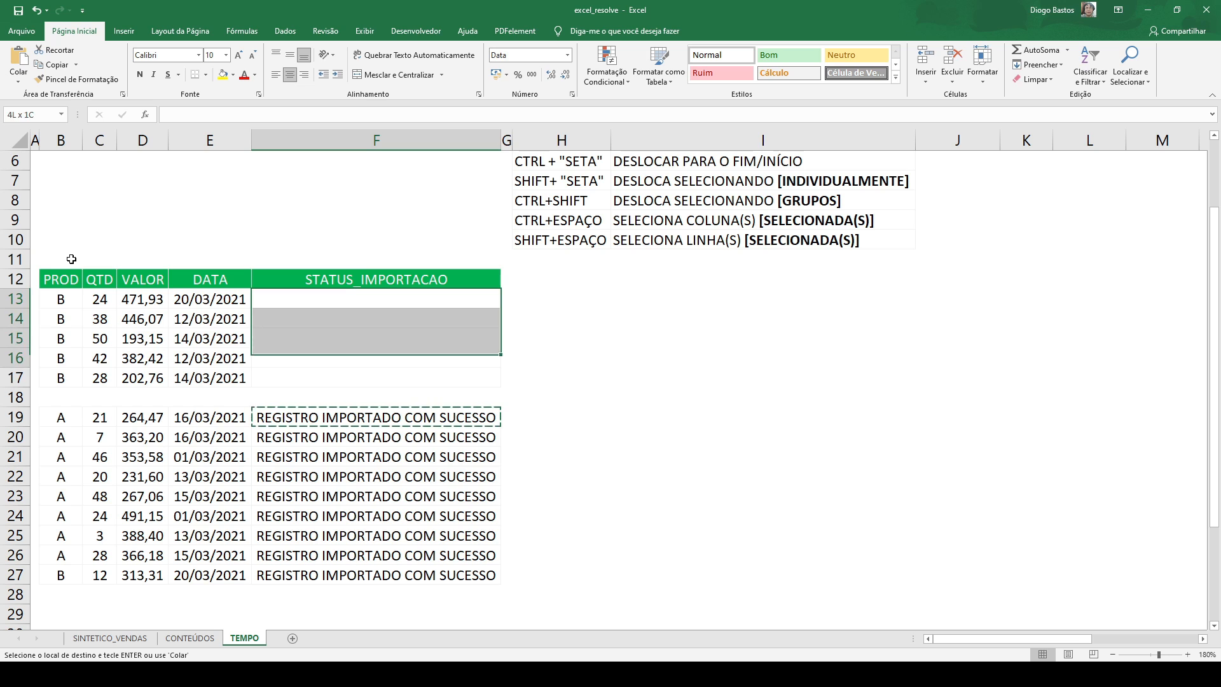
key(ctrl+v)
- Delete the entire blank row 18 that separates the product B records from the records below
key(ctrl+Down)
key(Down)
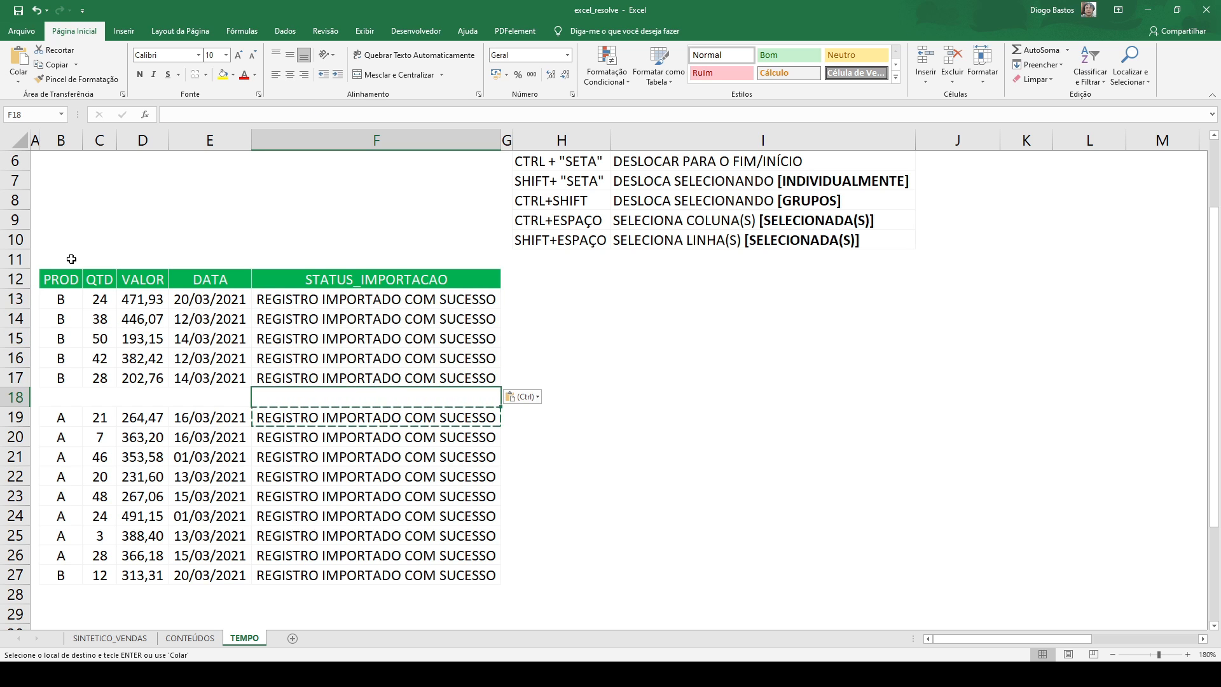
key(shift+space)
key(ctrl+minus)
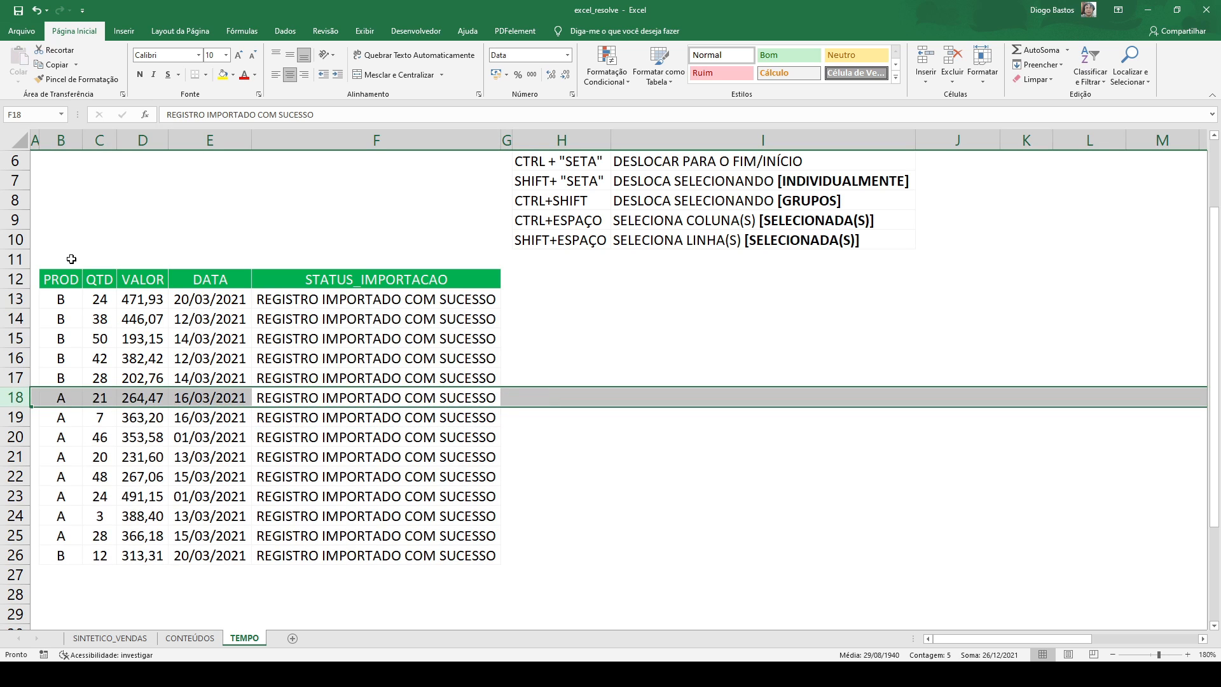
- Move the whole table, starting at the PROD header B12, up to cell B2 beside the shortcut list
key(Left)
key(ctrl+Up)
key(ctrl+Left)
key(ctrl+minus)
key(ctrl+z)
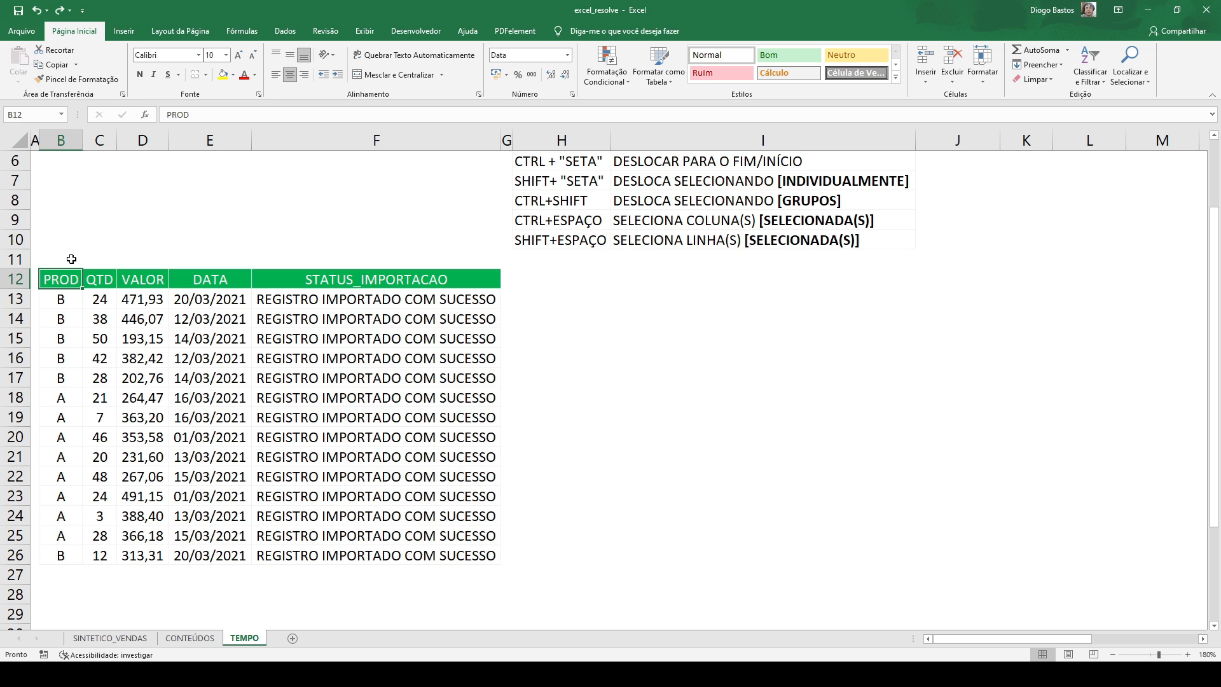
key(ctrl+a)
key(ctrl+c)
scroll(72, 259, up, 2)
click(71, 258)
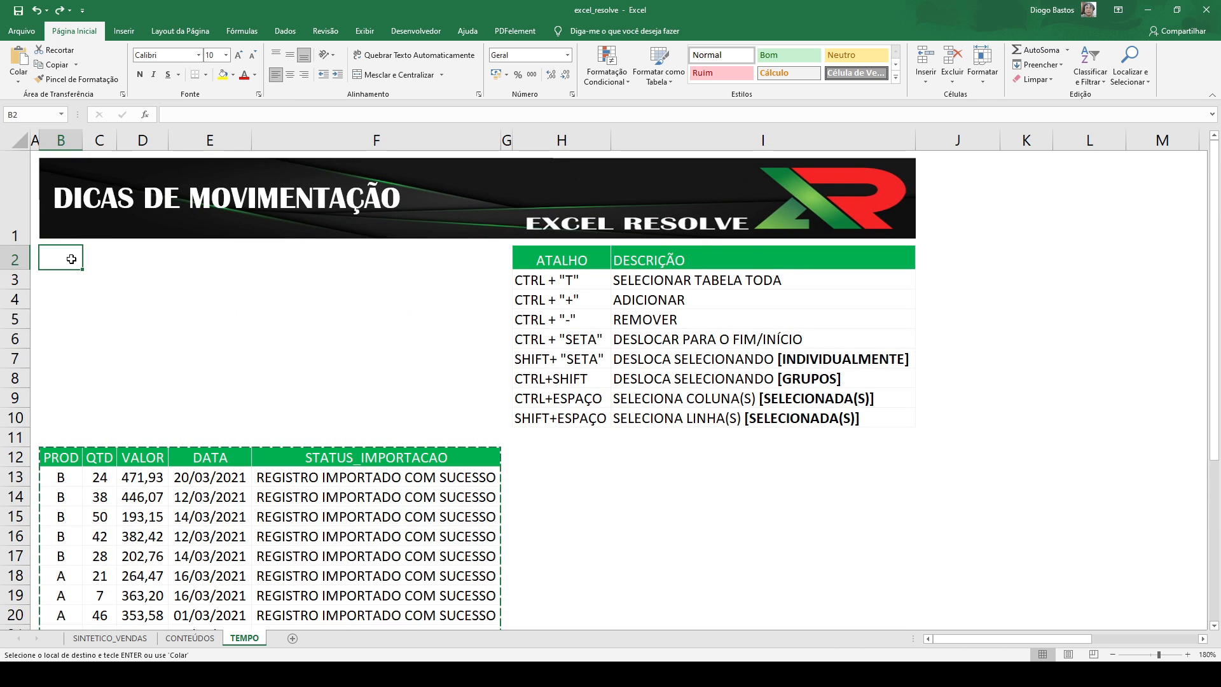
key(Return)
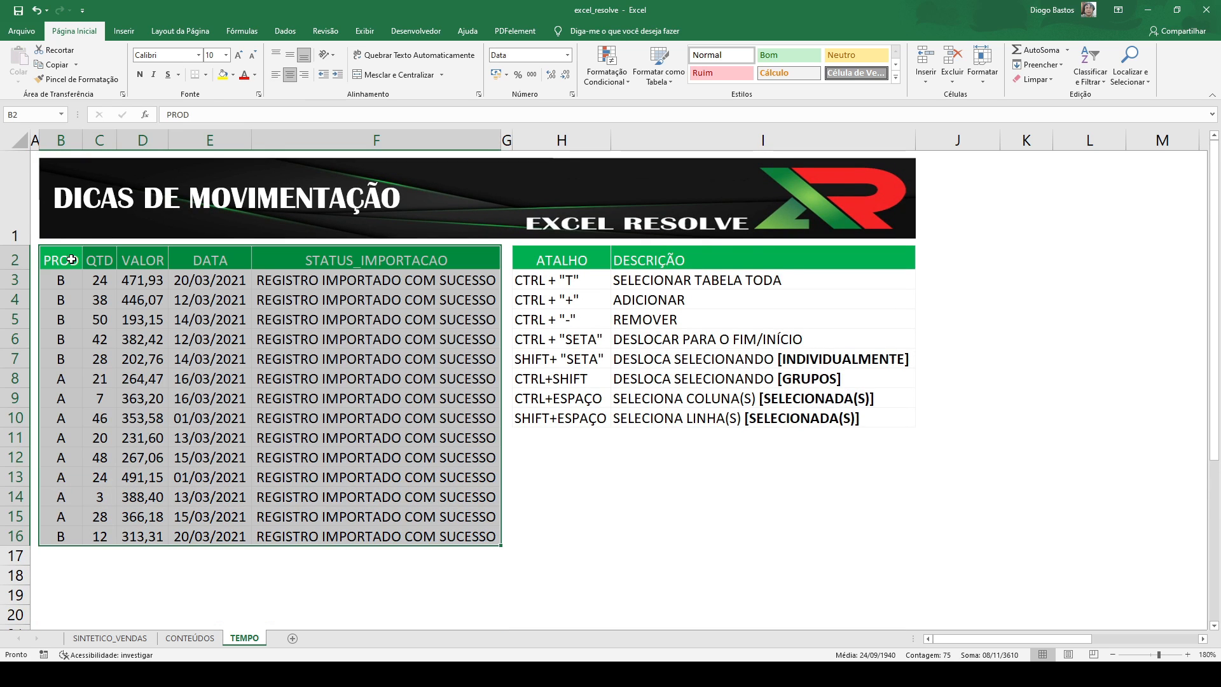
- Insert an entire blank column before the STATUS_IMPORTACAO column F and delete that new column again
key(Right)
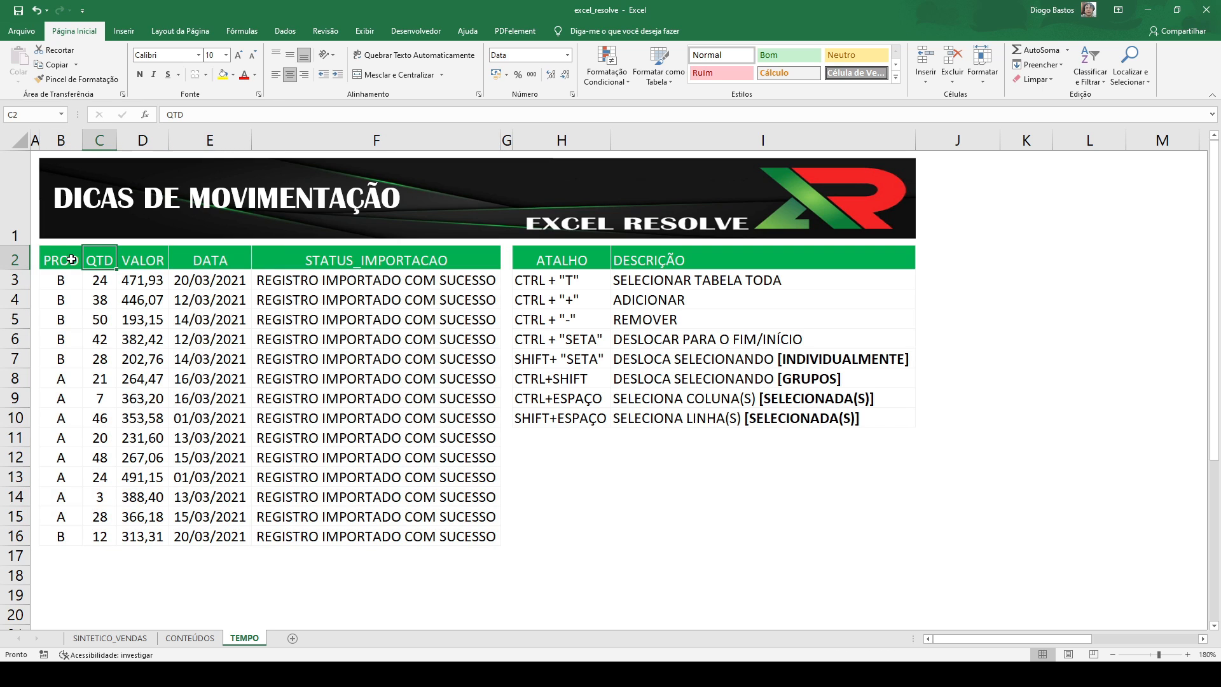
key(Right)
key(Right)
key(Right)
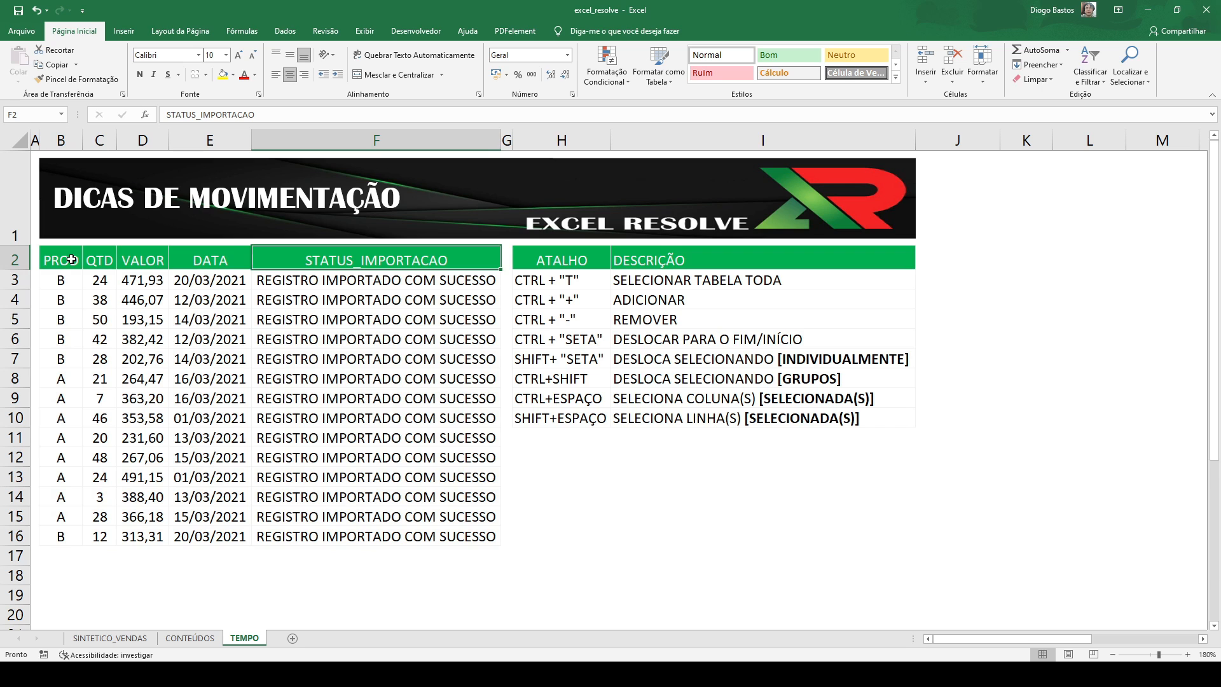
key(ctrl+space)
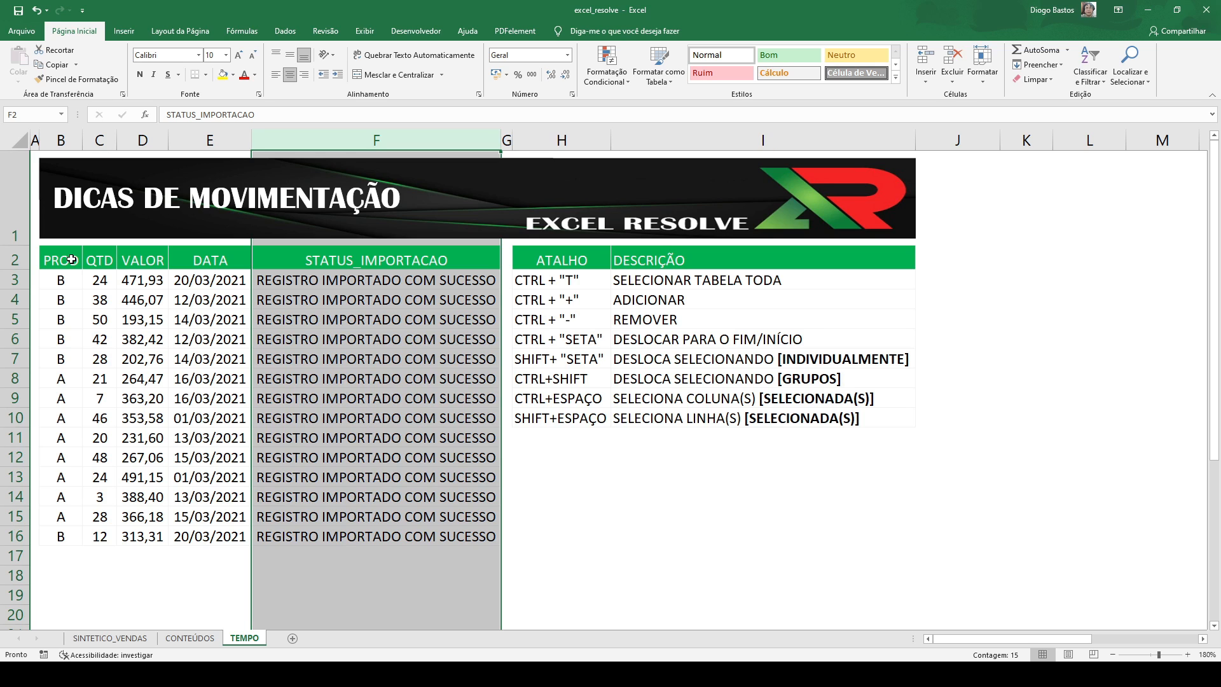
key(ctrl+plus)
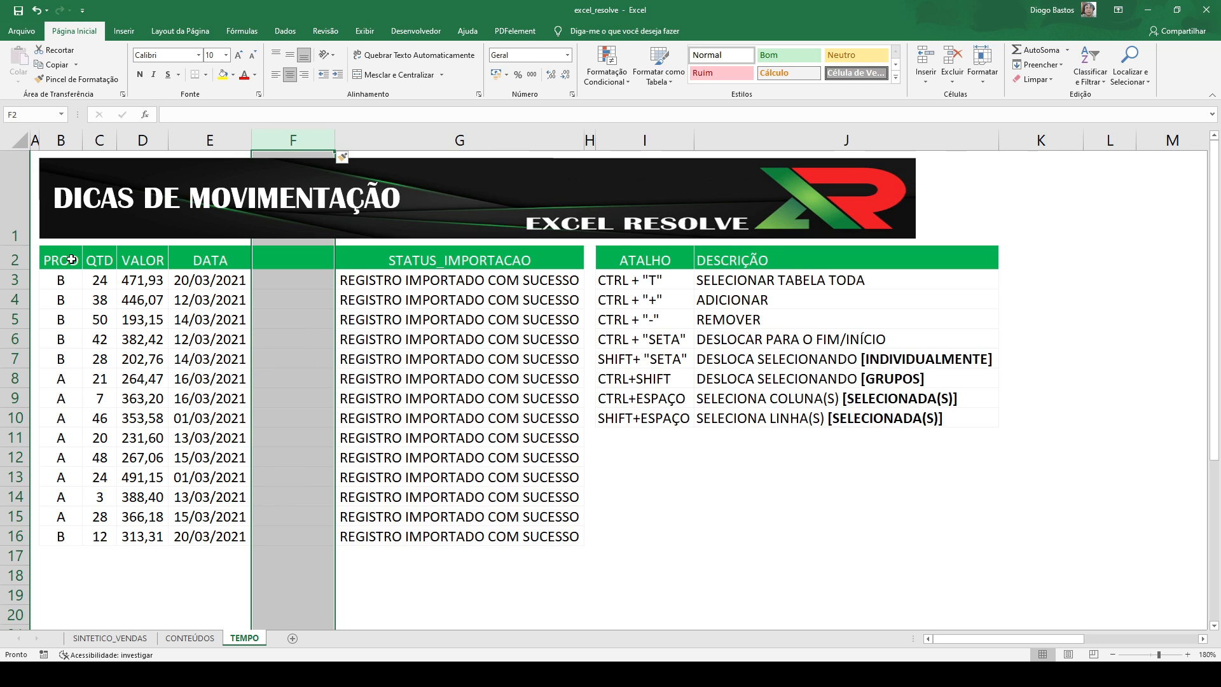
key(ctrl+minus)
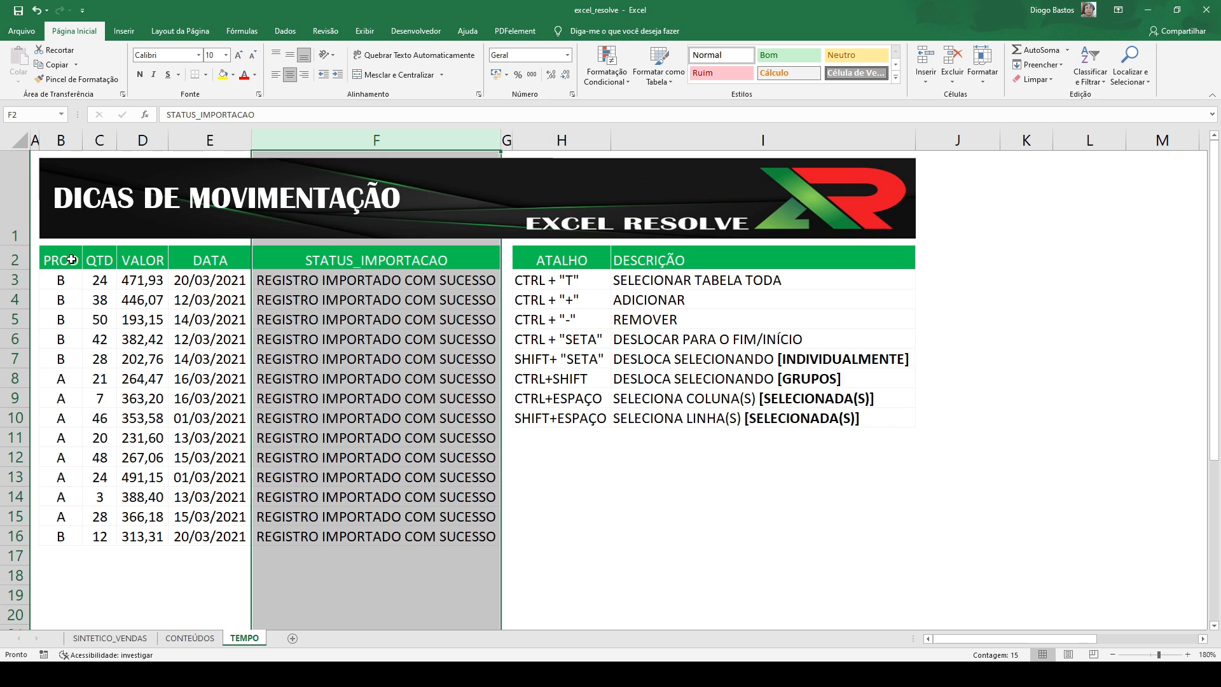
- Move back and forth across the table headers in row 2 and stop at the DATA header E2
key(Left)
key(Left)
key(Left)
key(Left)
key(Right)
key(Right)
key(Left)
key(Right)
key(Right)
key(Right)
key(Right)
key(Right)
key(Left)
key(Left)
key(Left)
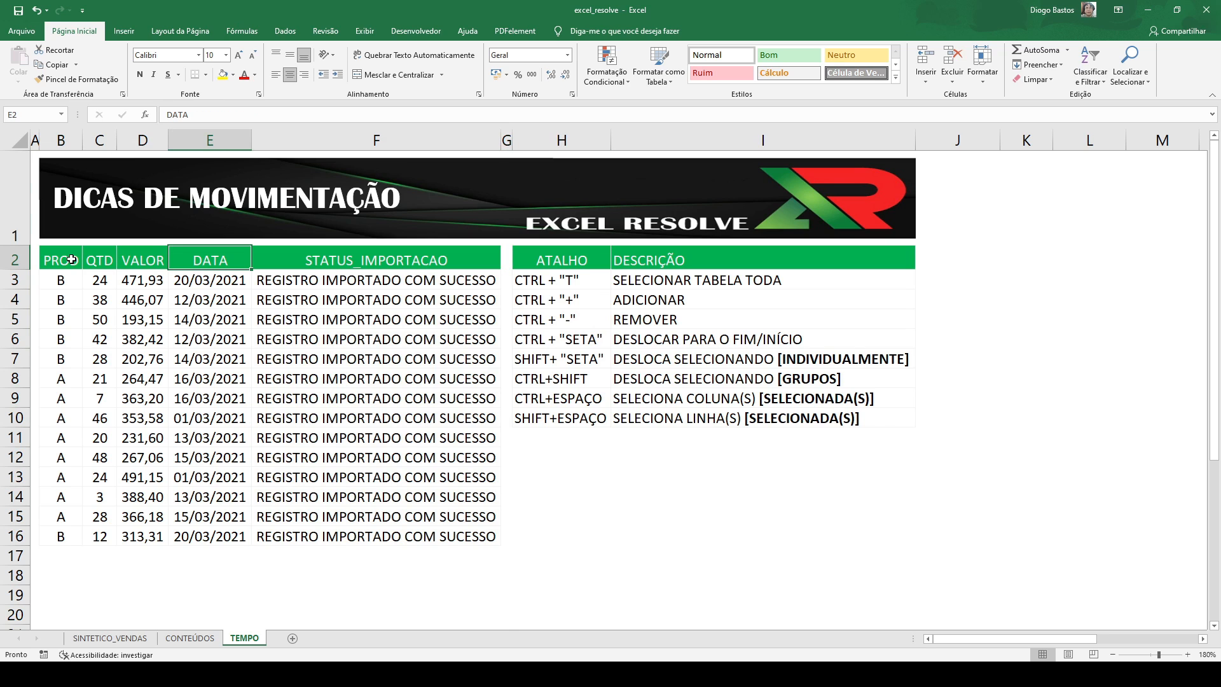
- Select the entire DATA column E and return to the STATUS_IMPORTACAO header in F2
key(ctrl+space)
key(Up)
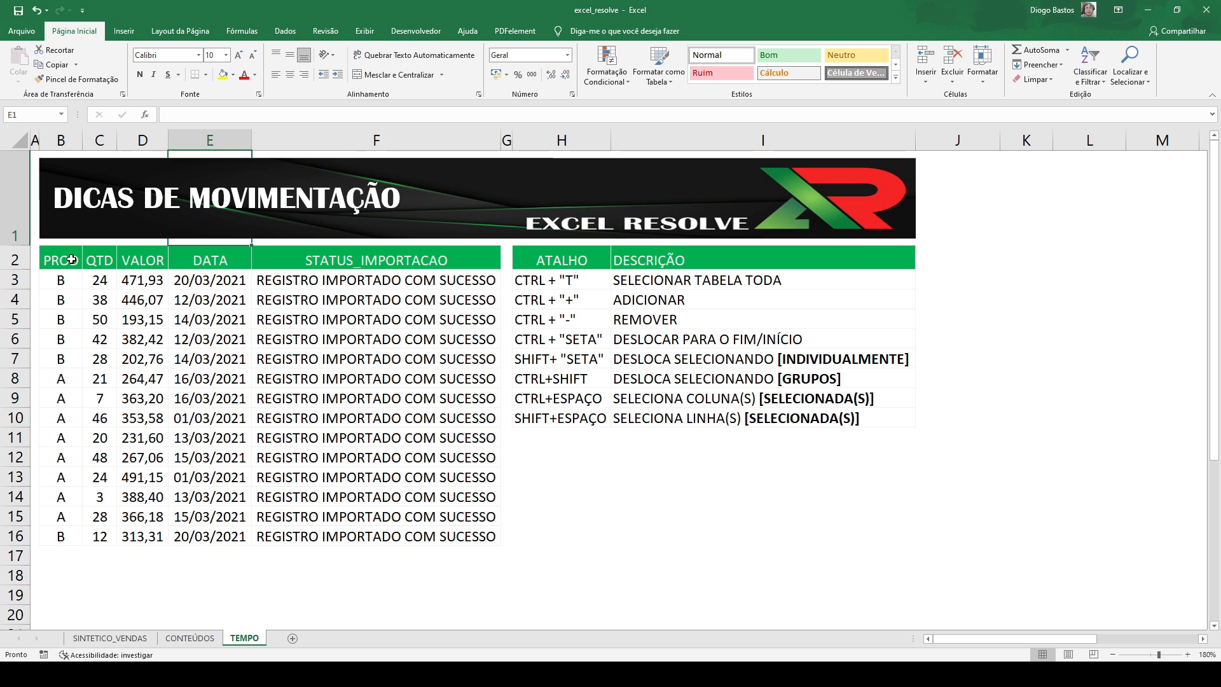
key(Down)
key(Right)
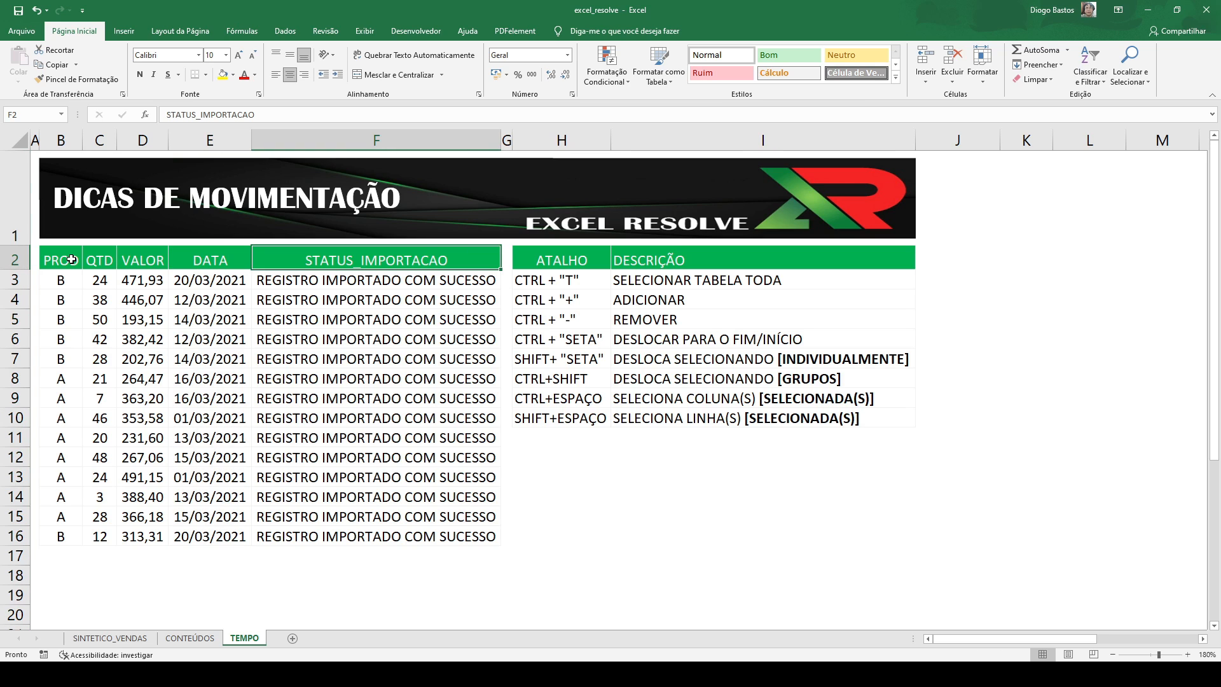